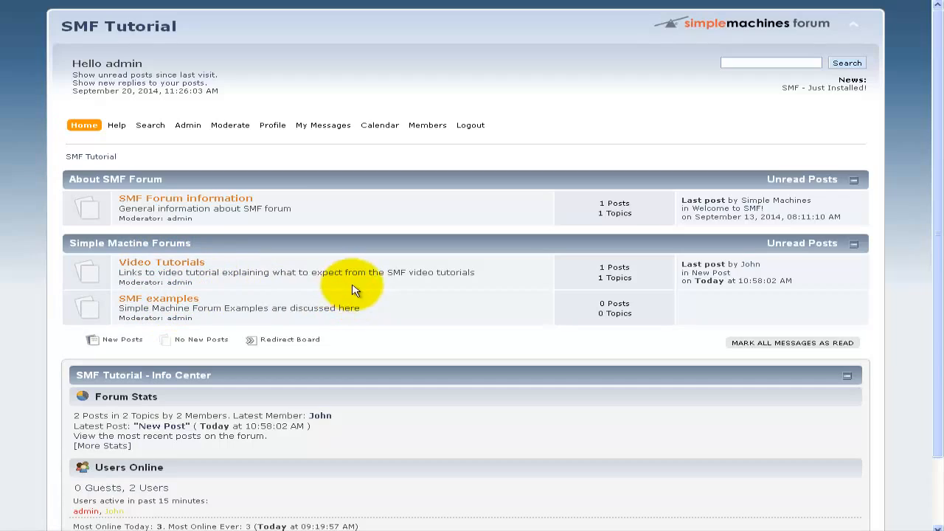
# Open the post settings for posts and topics in the forum administration.
pyautogui.moveTo(193, 131)
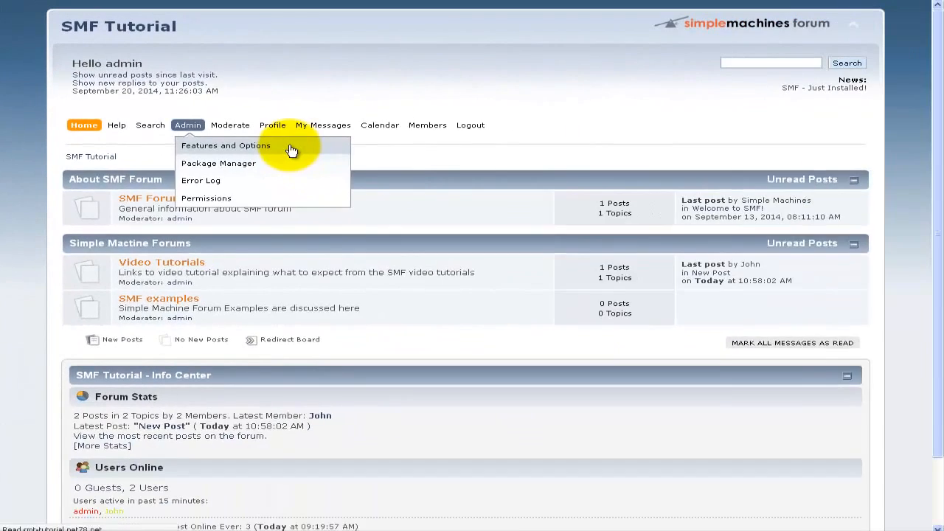
pyautogui.click(541, 278)
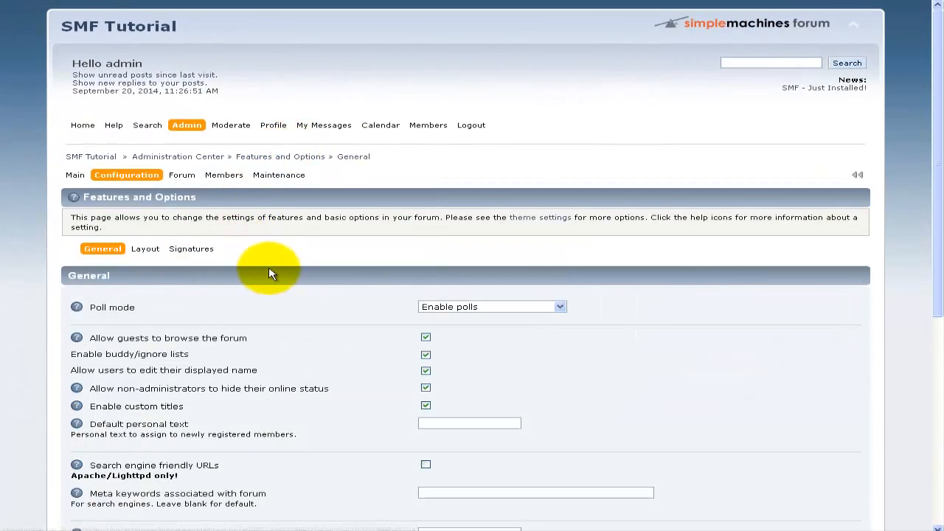
pyautogui.moveTo(184, 178)
pyautogui.moveTo(197, 195)
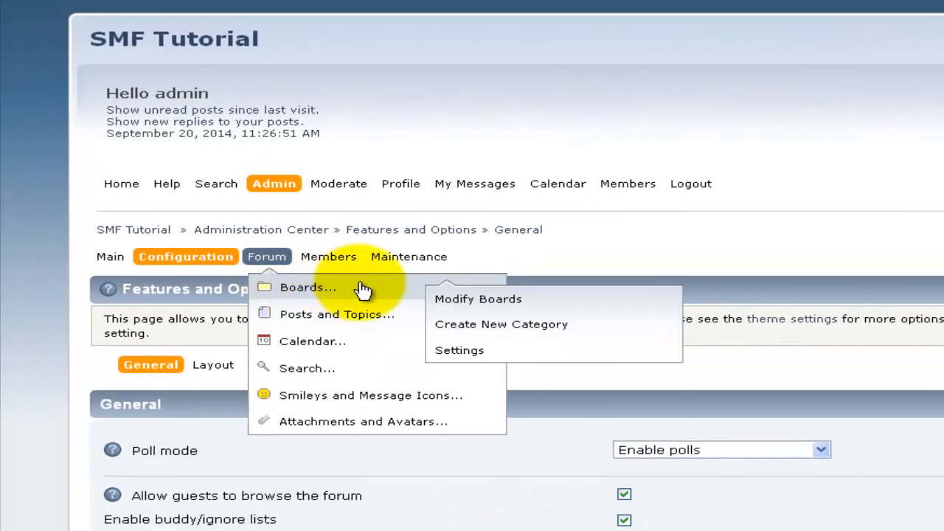
pyautogui.moveTo(344, 281)
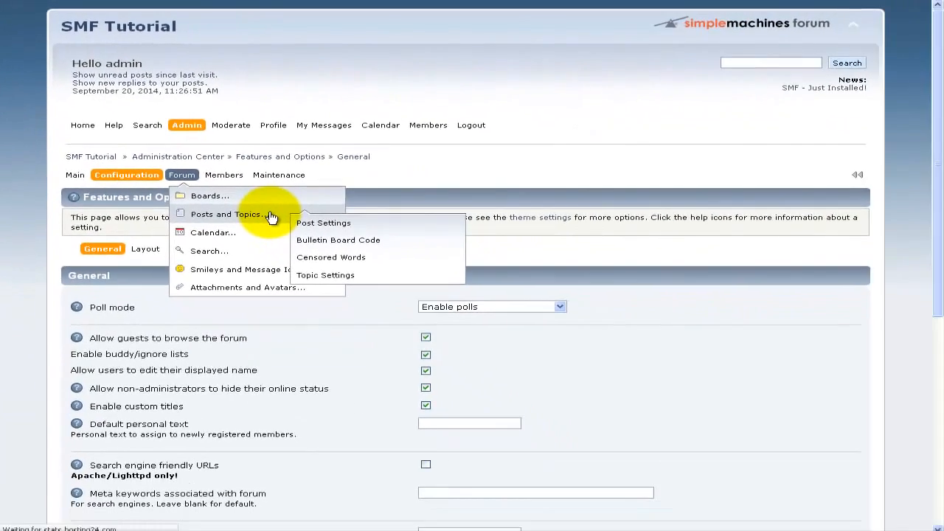
pyautogui.click(398, 318)
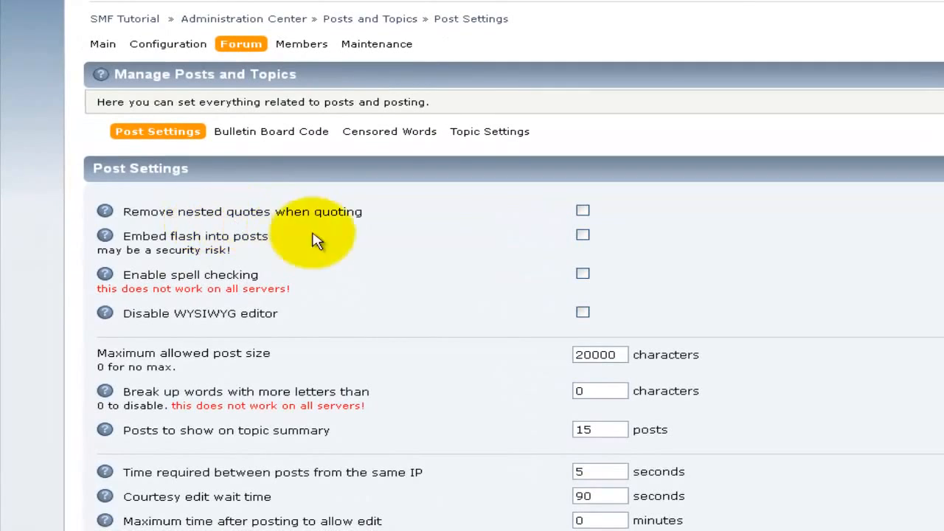
# Enable embedding flash into posts and enable spell checking in the post settings.
pyautogui.scroll(-2, 329, 295)
pyautogui.scroll(-2, 382, 252)
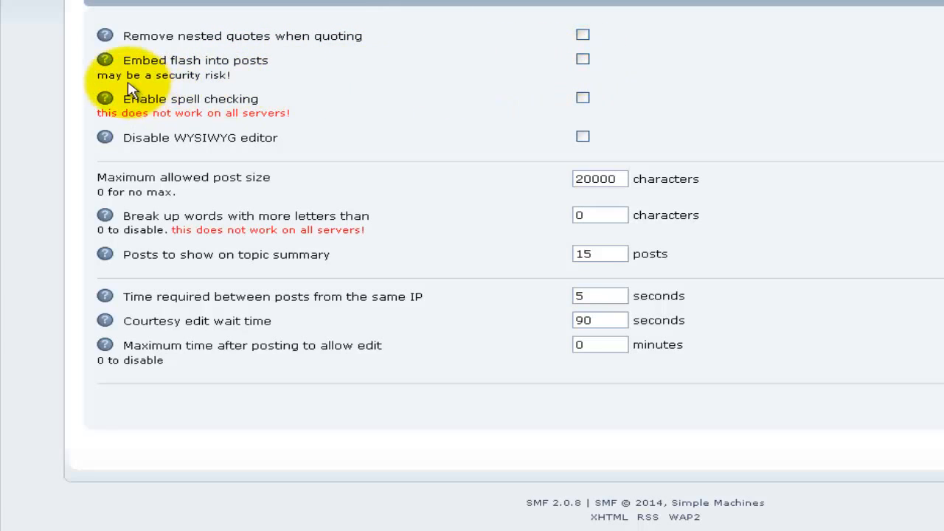
pyautogui.click(583, 59)
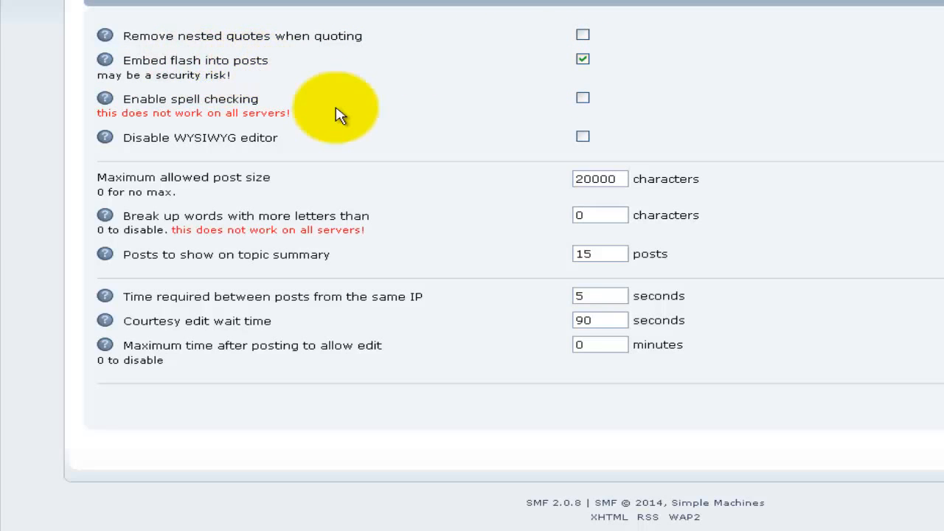
pyautogui.click(582, 98)
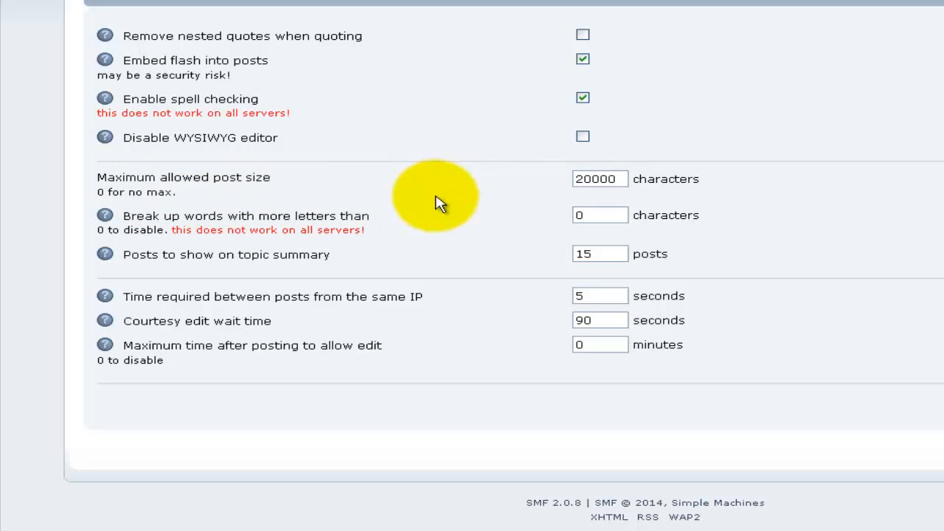
# Set the topic summary to 10 posts and the time between posts from the same IP to 30 seconds, and save the post settings.
pyautogui.click(599, 179)
pyautogui.click(593, 179)
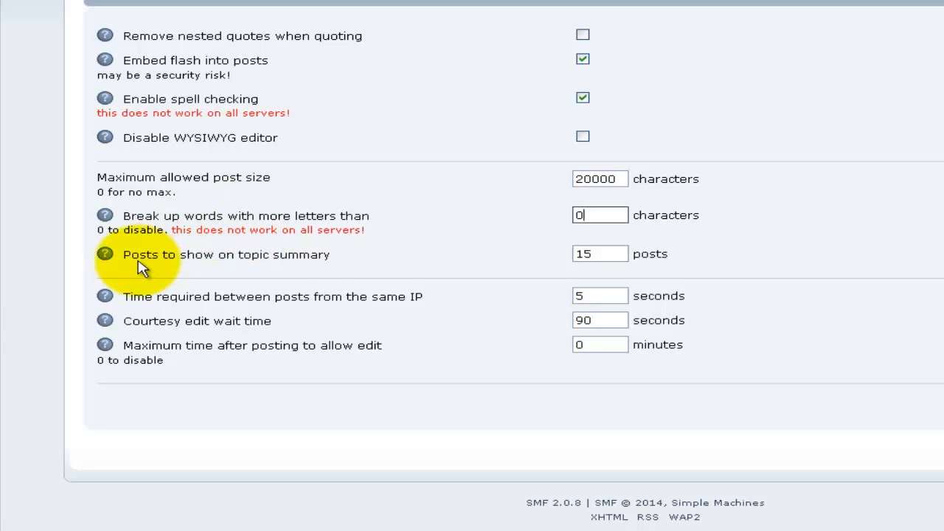
pyautogui.moveTo(607, 255); pyautogui.dragTo(555, 251)
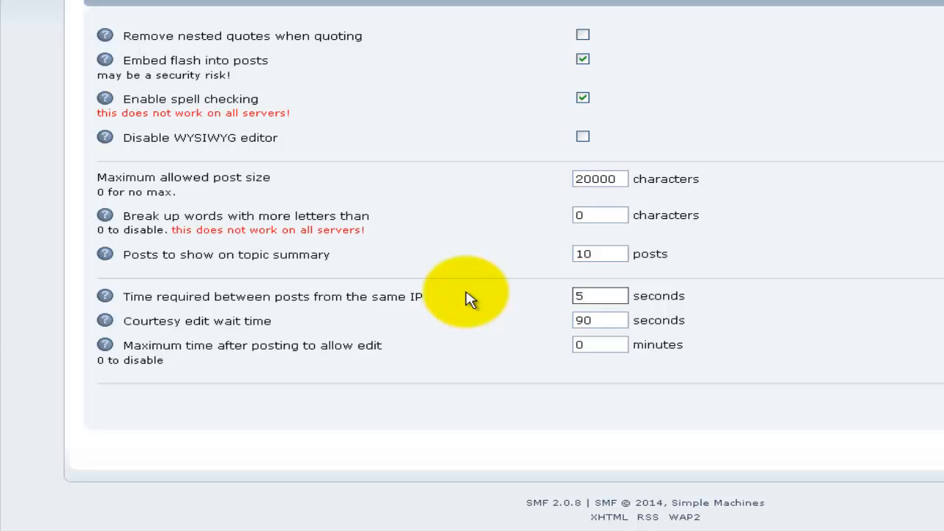
pyautogui.doubleClick(583, 295)
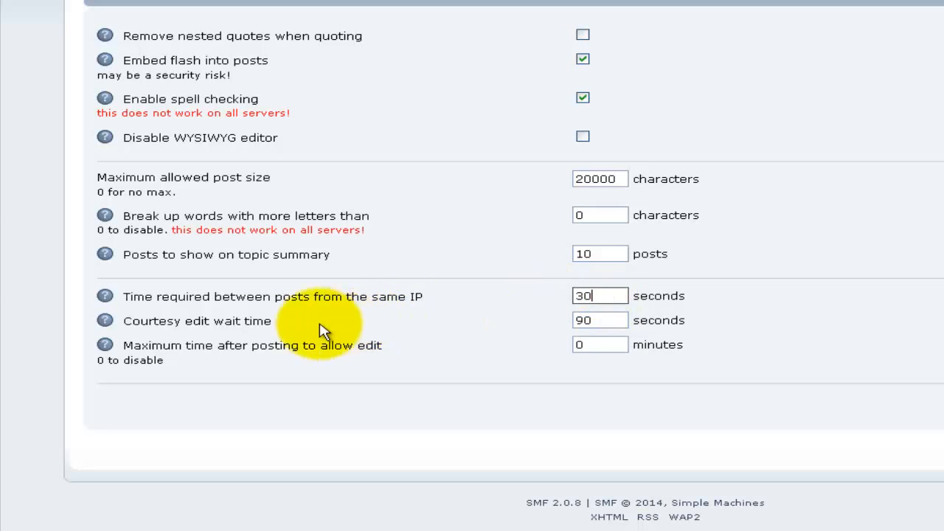
pyautogui.click(588, 319)
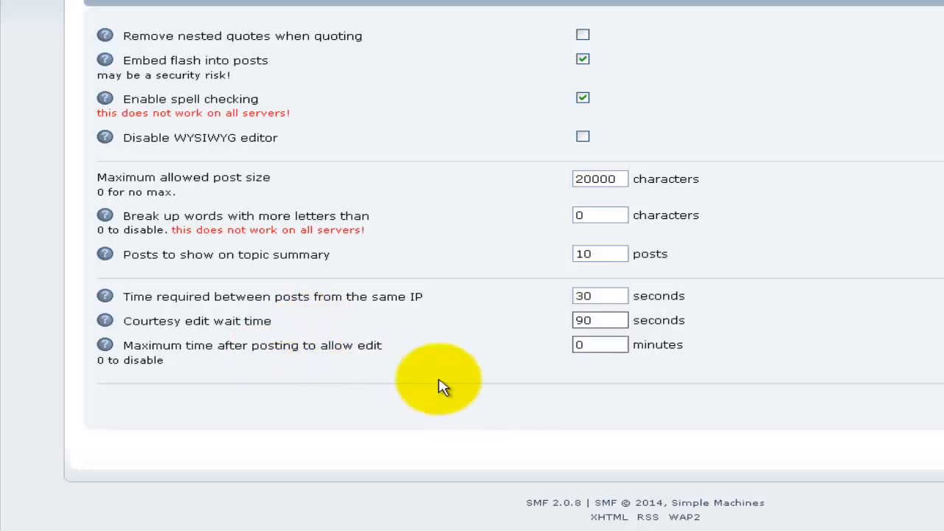
pyautogui.click(587, 345)
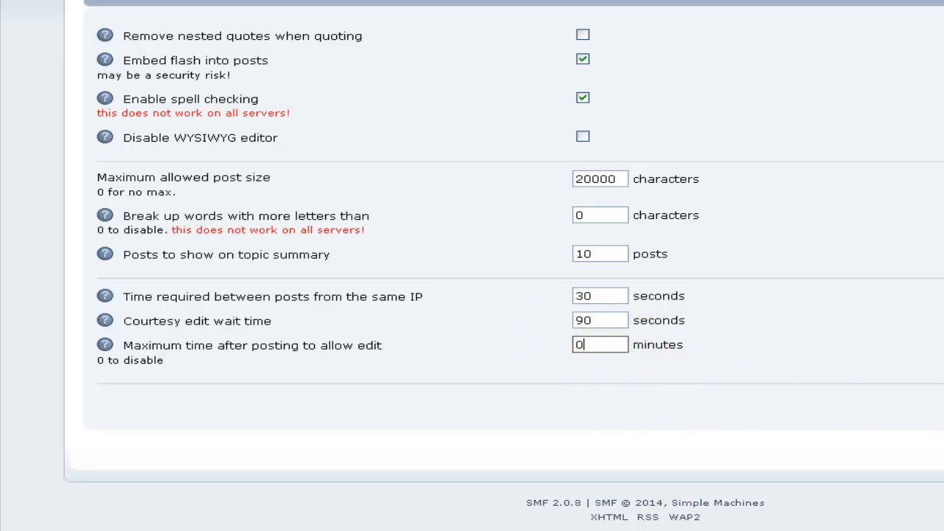
pyautogui.click(844, 438)
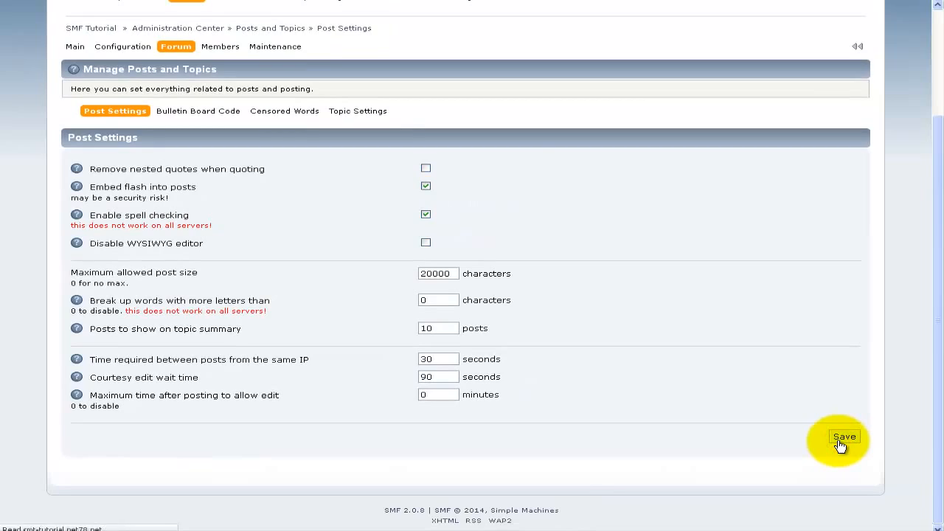
# Enable basic HTML in posts in the bulletin board code settings and save them.
pyautogui.scroll(-2, 685, 437)
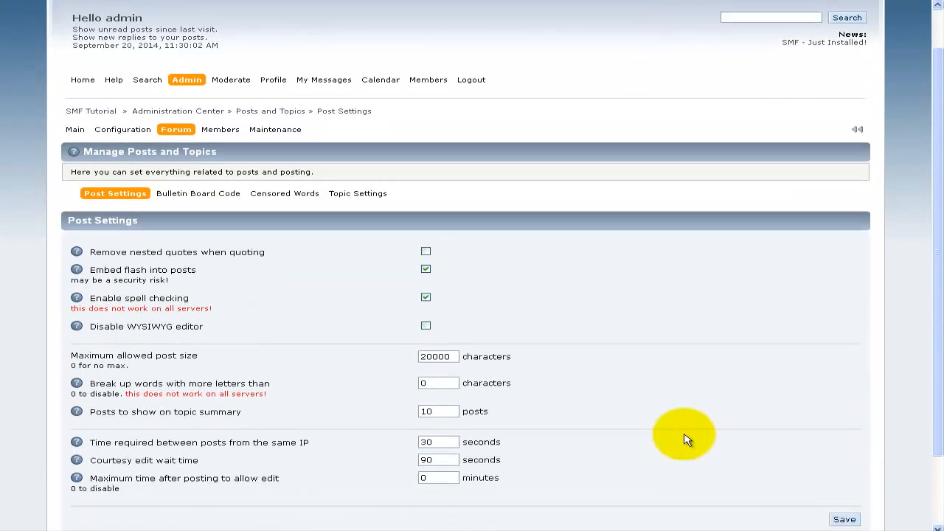
pyautogui.scroll(-1, 687, 441)
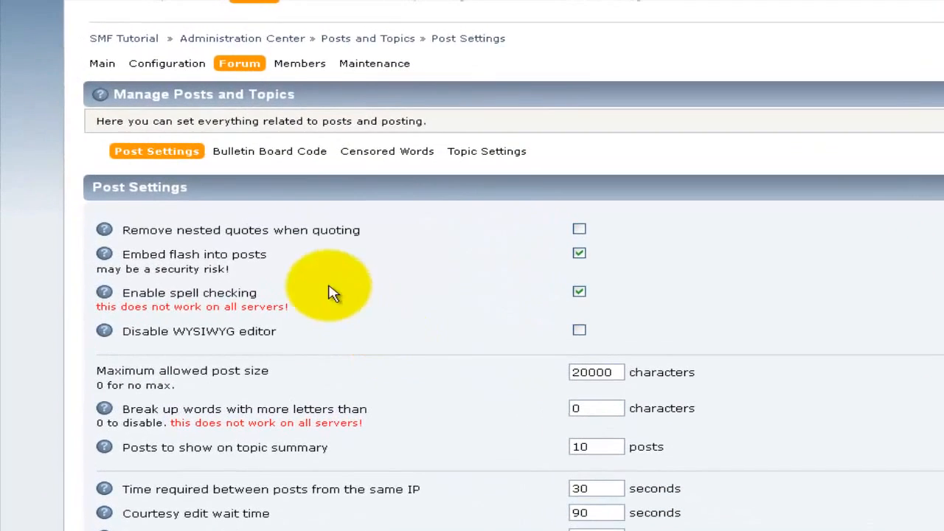
pyautogui.click(275, 152)
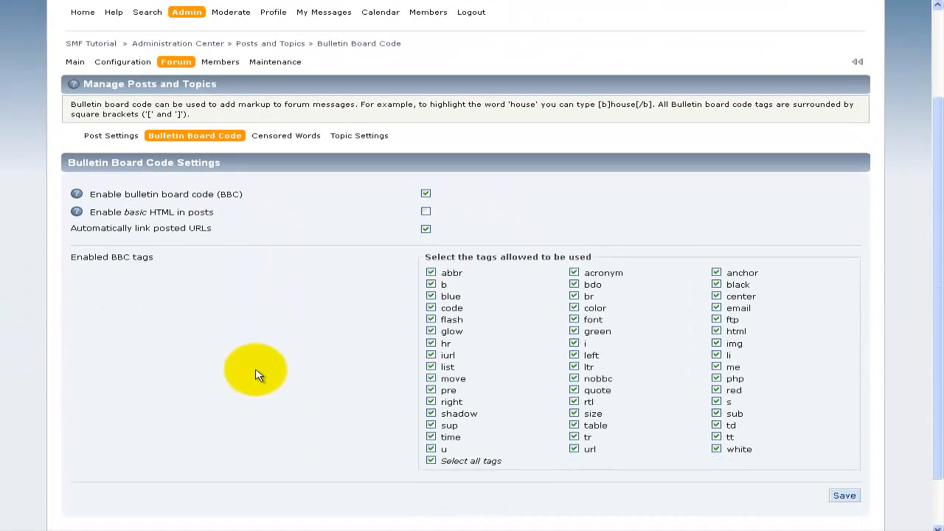
pyautogui.scroll(-1, 255, 374)
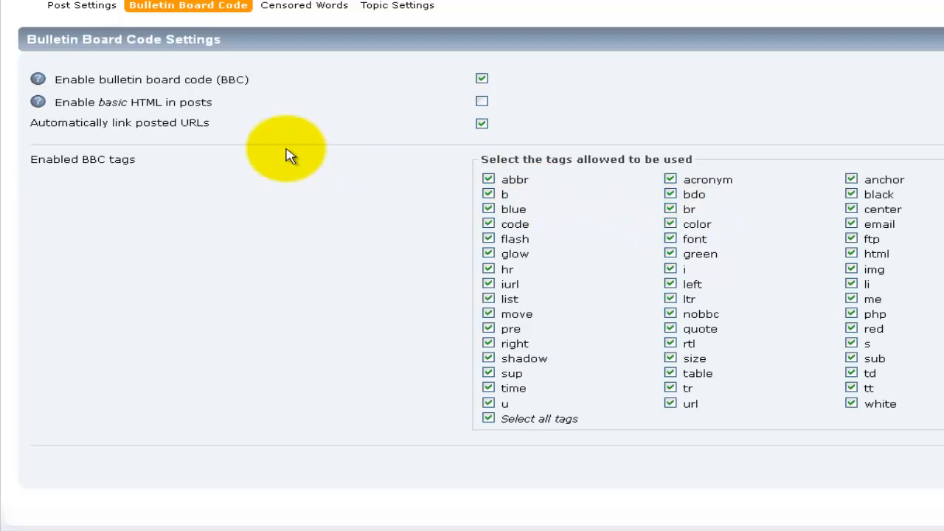
pyautogui.click(482, 102)
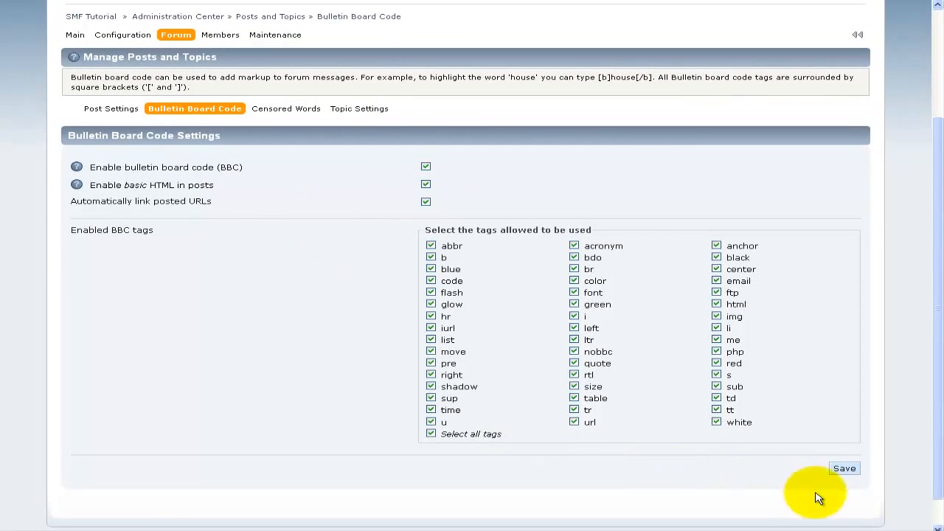
pyautogui.click(849, 475)
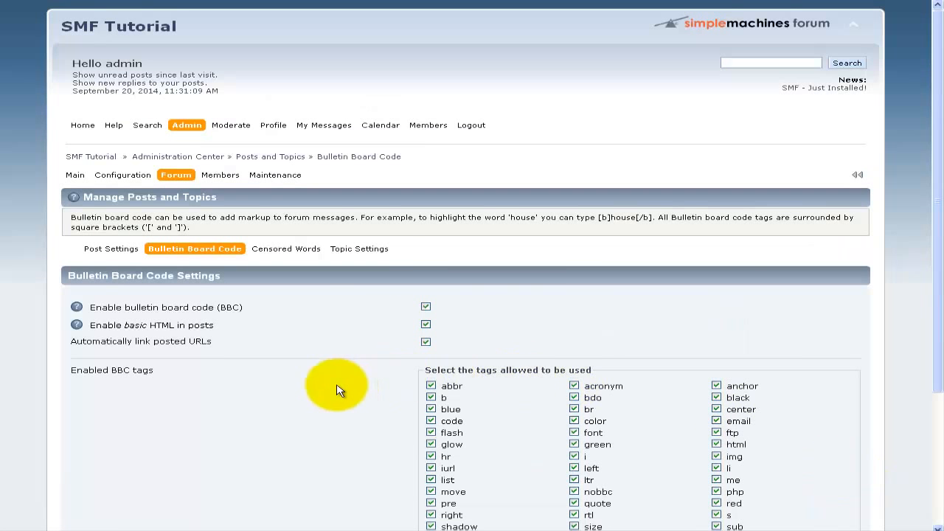
# Open the censored words settings and review the censoring options and the word test field.
pyautogui.scroll(-2, 337, 386)
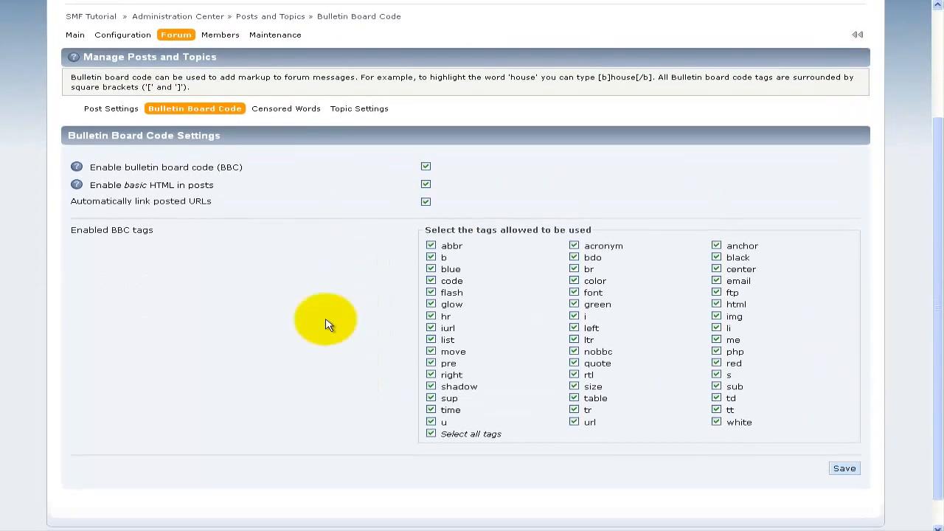
pyautogui.click(295, 117)
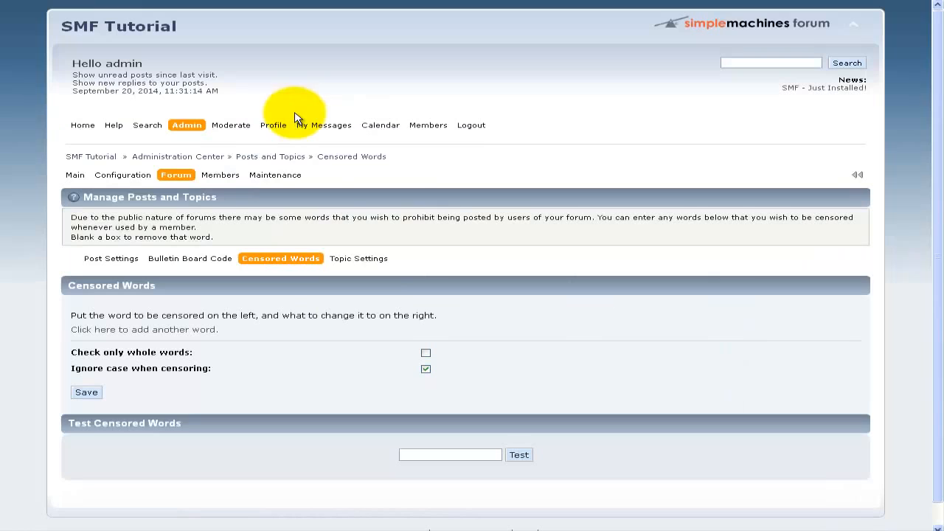
pyautogui.scroll(-1, 328, 313)
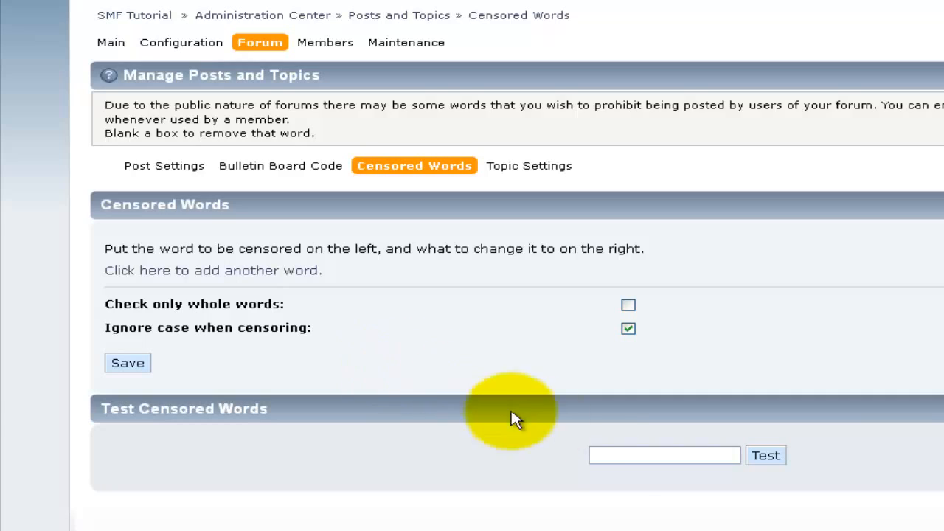
pyautogui.click(622, 456)
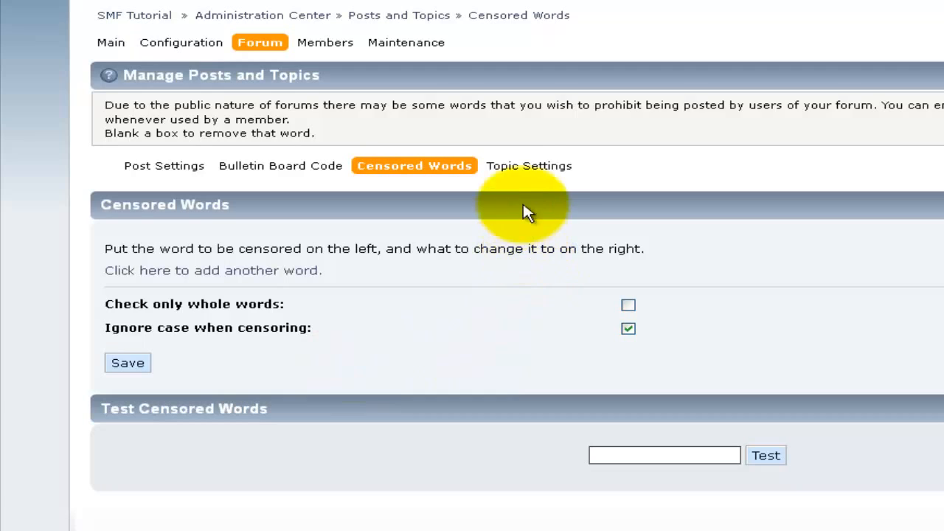
# In the topic settings, set the time before a topic is warned as old on reply to 30 days.
pyautogui.click(517, 176)
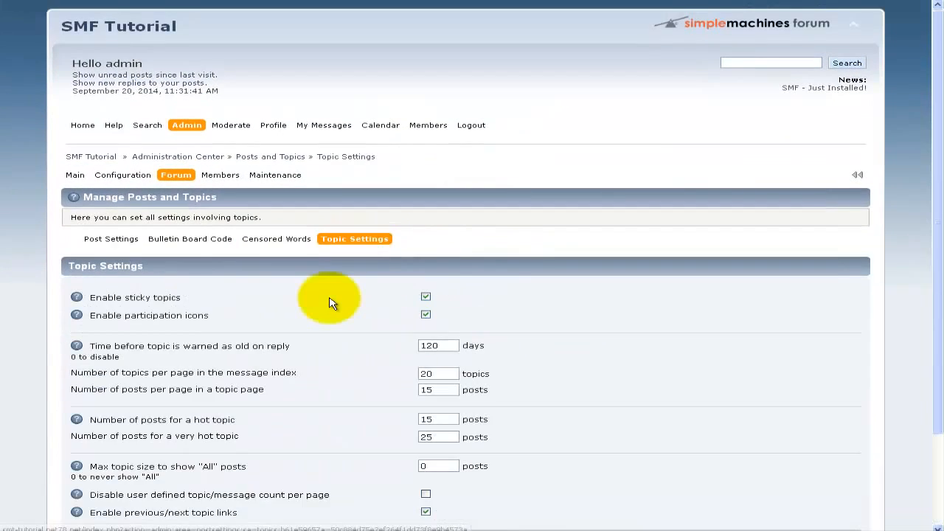
pyautogui.scroll(-3, 330, 302)
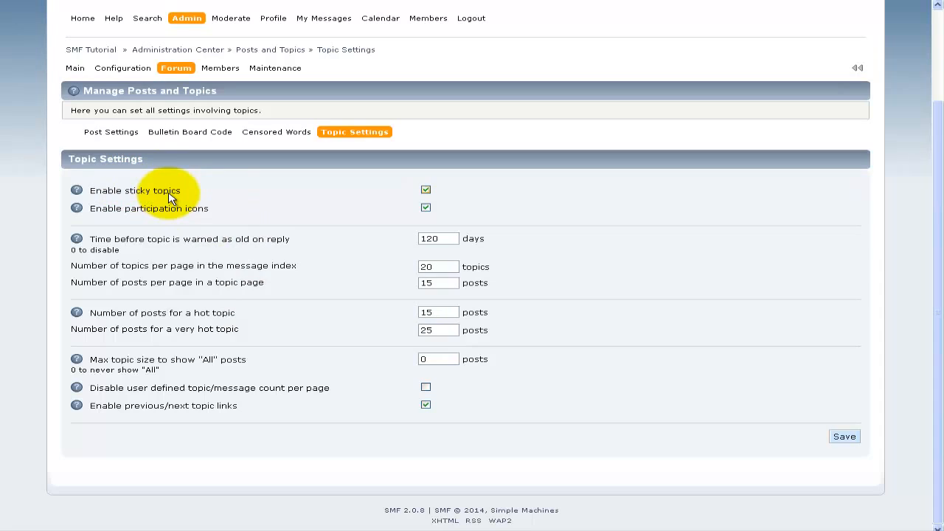
pyautogui.click(426, 190)
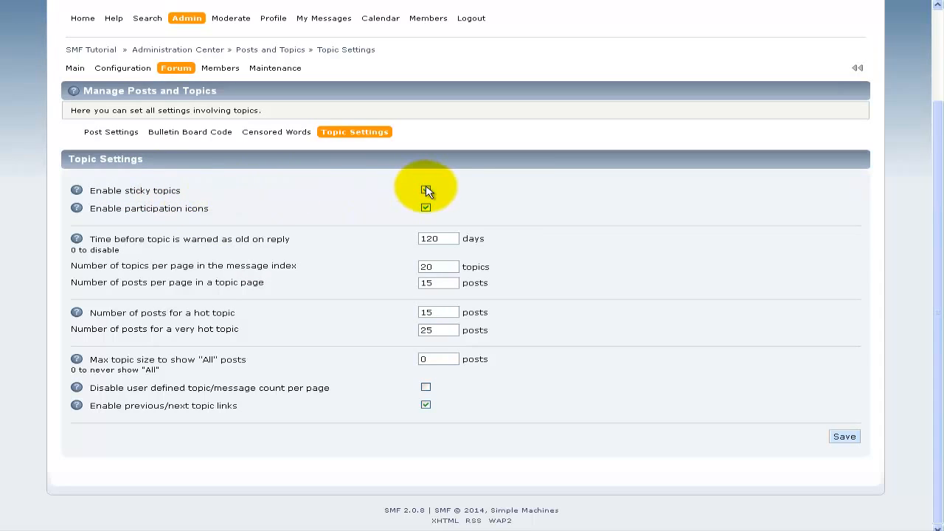
pyautogui.click(426, 190)
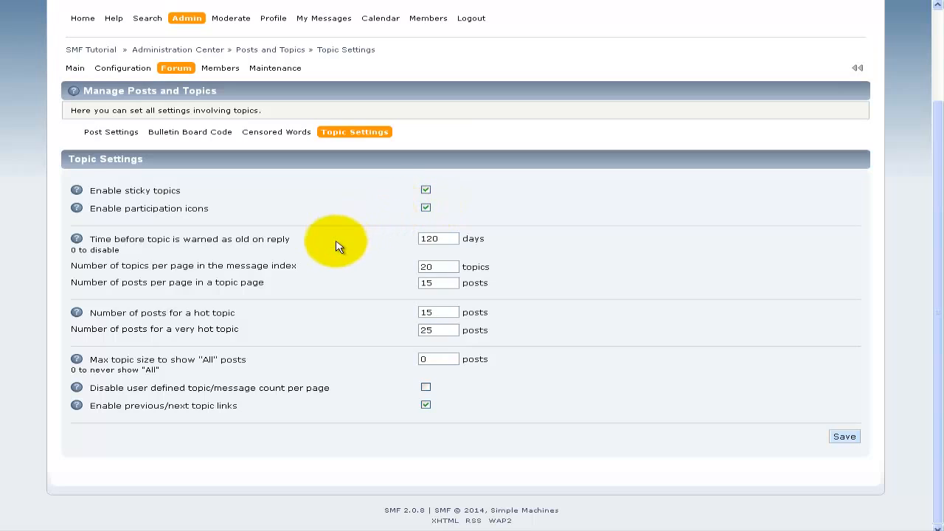
pyautogui.click(437, 238)
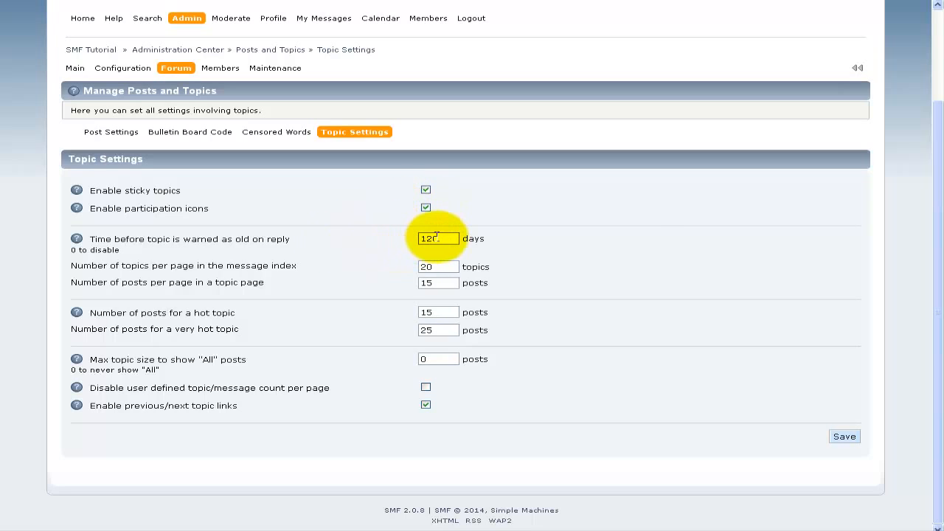
pyautogui.doubleClick(437, 237)
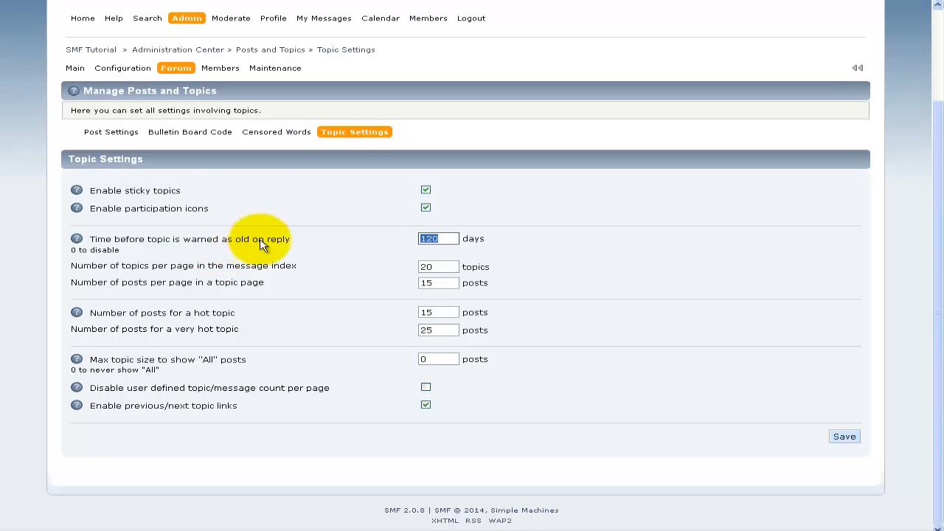
pyautogui.doubleClick(436, 240)
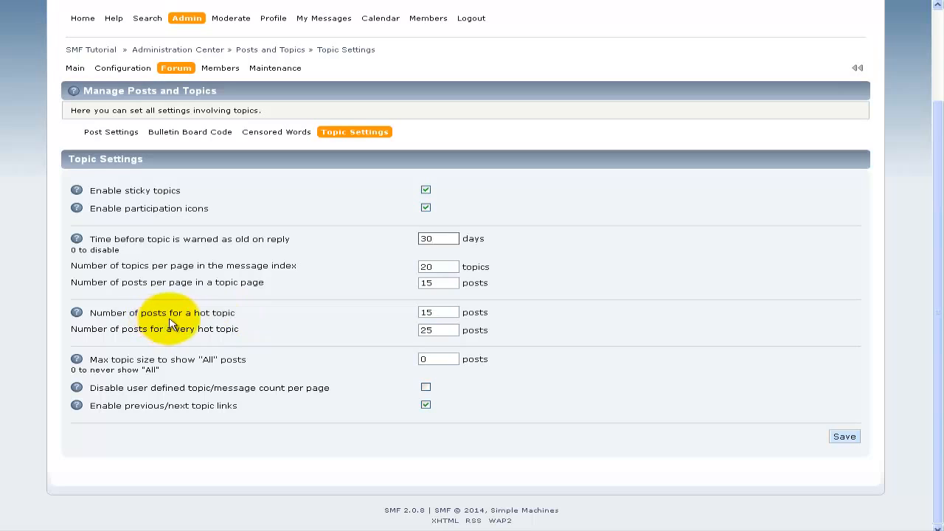
# Set the number of posts for a hot topic to 10 and for a very hot topic to 20.
pyautogui.moveTo(436, 312); pyautogui.dragTo(405, 312)
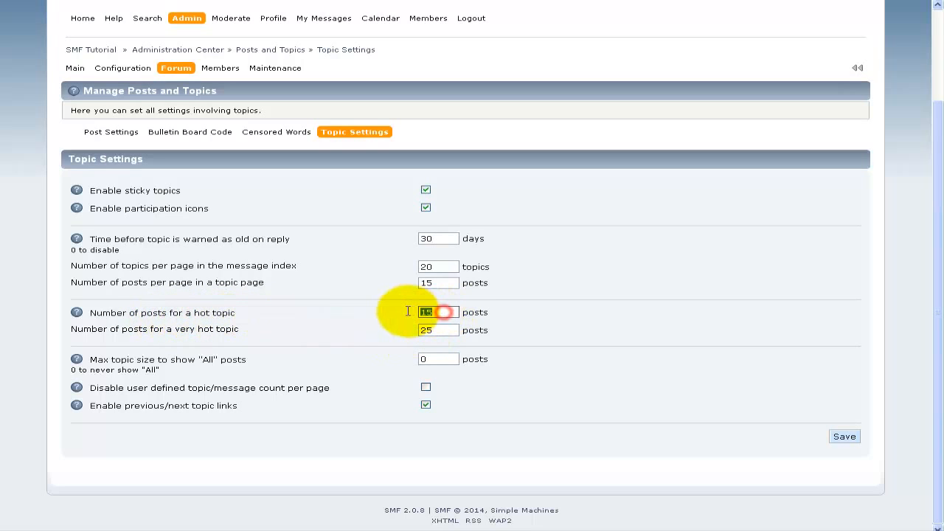
pyautogui.write('10')
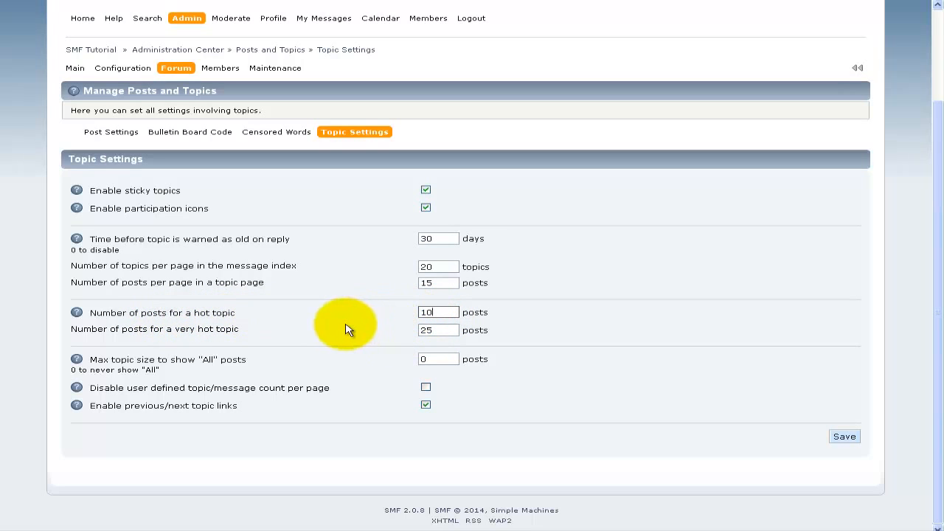
pyautogui.click(434, 329)
pyautogui.doubleClick(434, 329)
pyautogui.write('20')
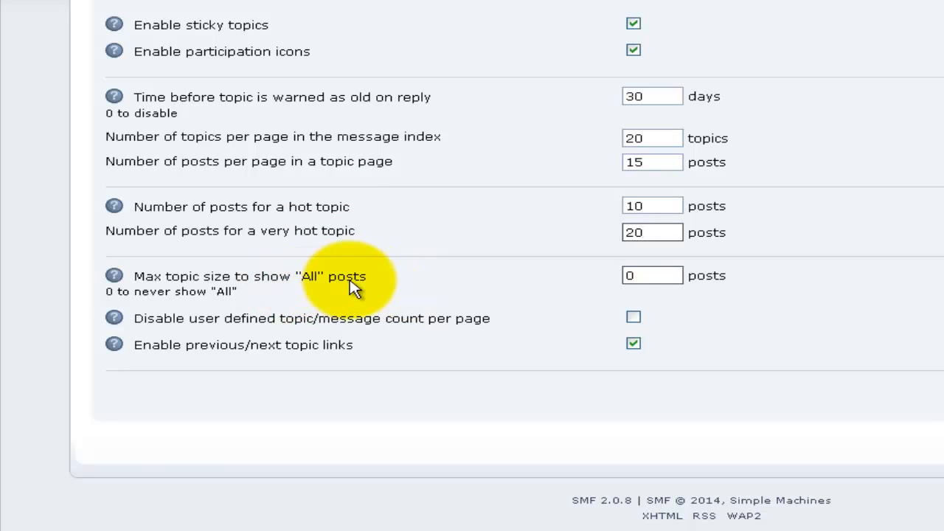
pyautogui.click(634, 276)
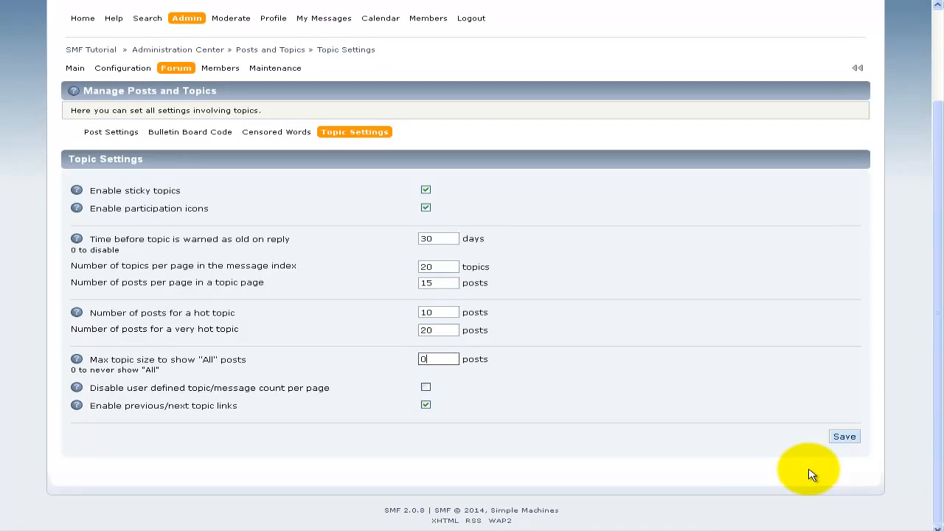
# Save the topic settings.
pyautogui.click(842, 440)
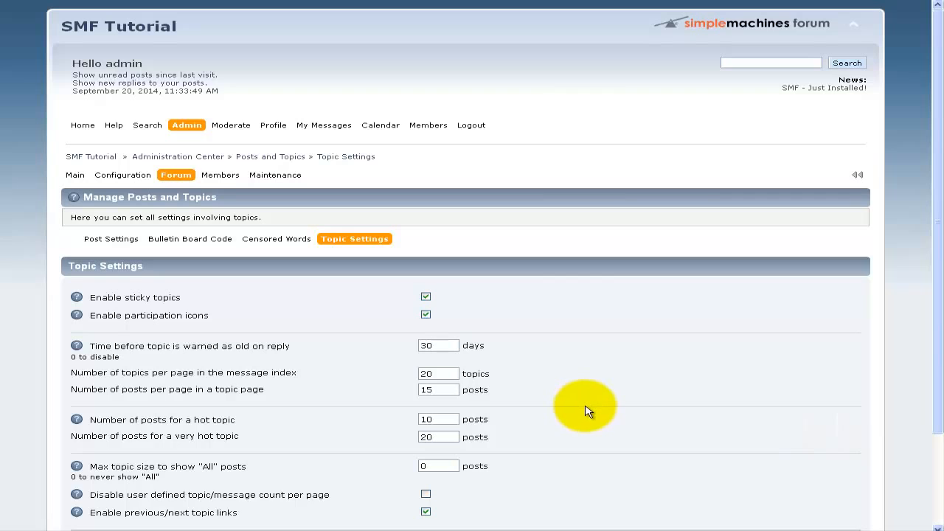
pyautogui.scroll(-3, 588, 411)
pyautogui.scroll(2, 588, 411)
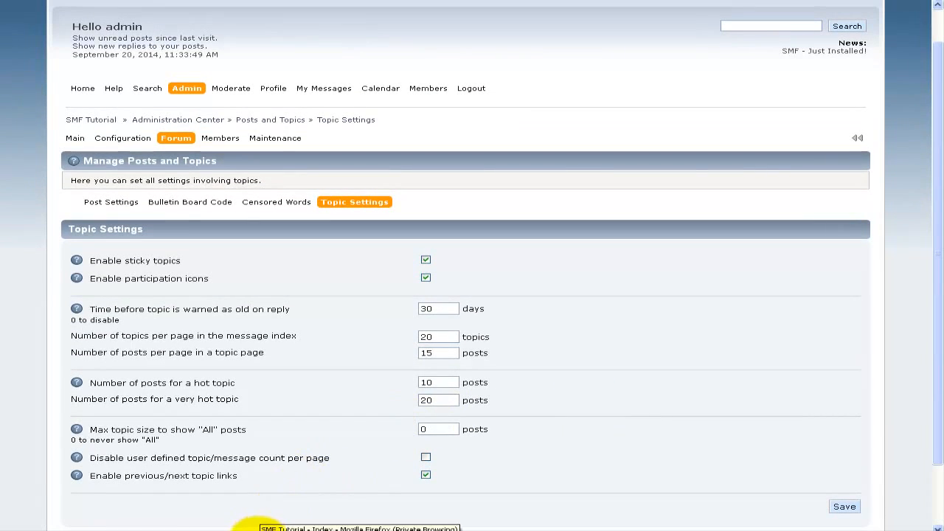
# Switch to the browser window with the member's forum session and open the New Post topic in the Video Tutorials board.
pyautogui.click(258, 529)
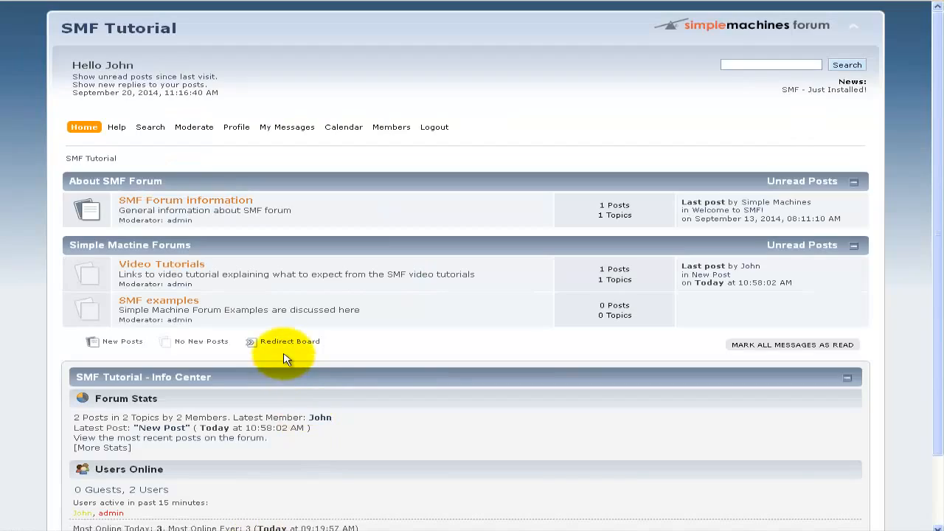
pyautogui.scroll(-2, 286, 359)
pyautogui.scroll(2, 286, 360)
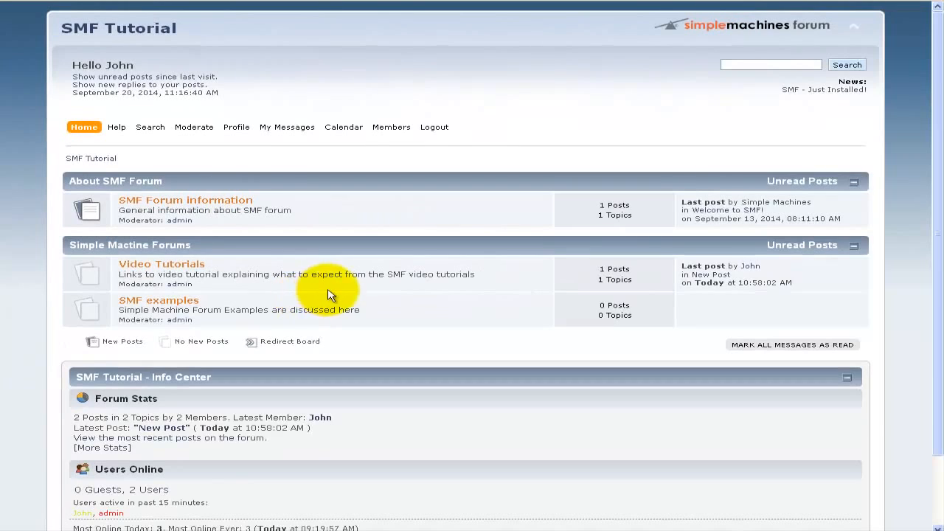
pyautogui.click(196, 271)
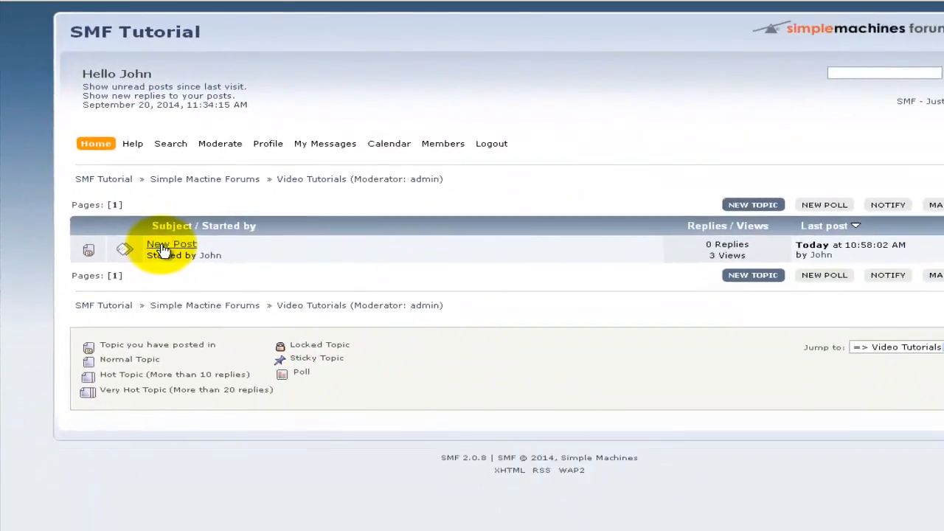
pyautogui.click(225, 340)
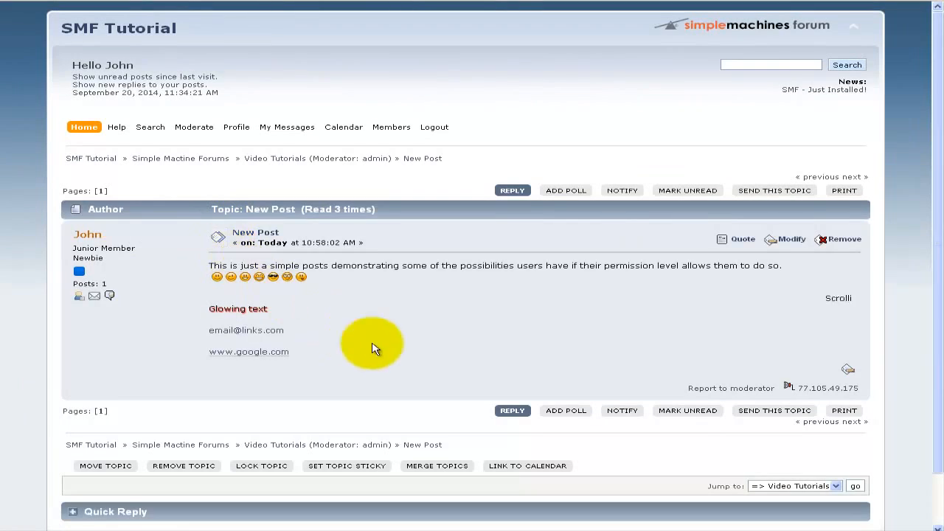
# Examine the glowing text in the post, view the topic's add-poll form and return to the topic.
pyautogui.doubleClick(259, 310)
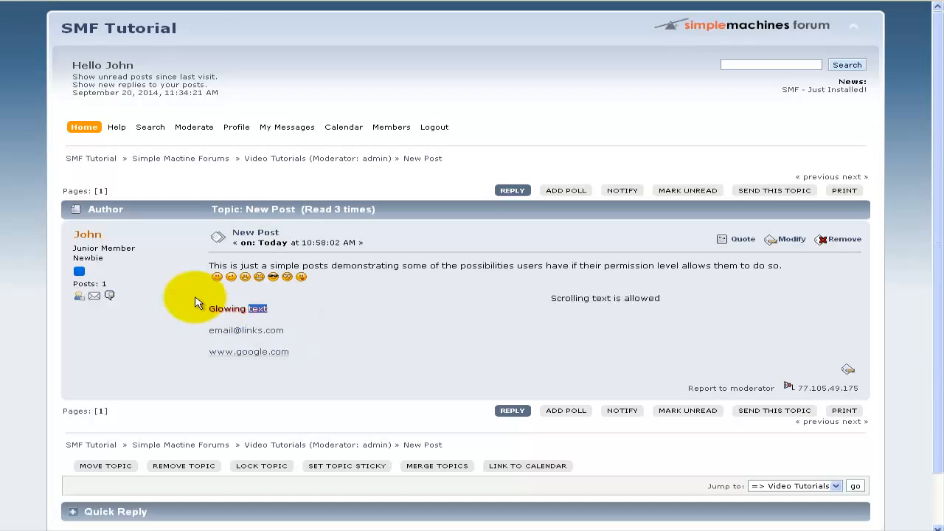
pyautogui.click(563, 417)
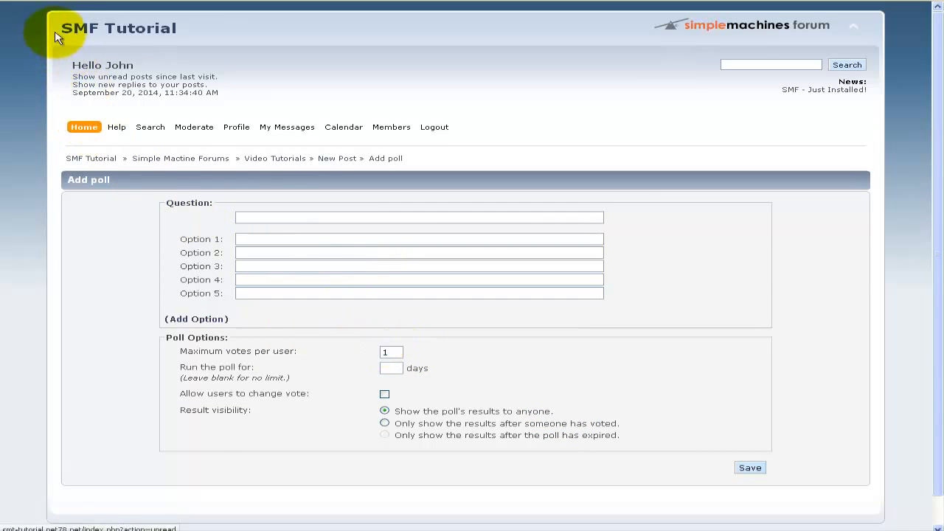
pyautogui.click(31, 0)
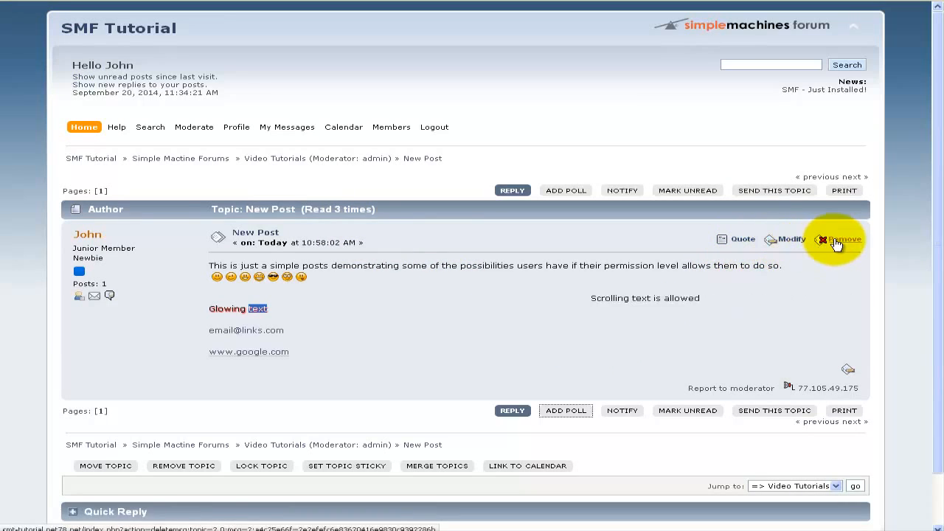
# Enable notification of new replies for the New Post topic.
pyautogui.click(533, 354)
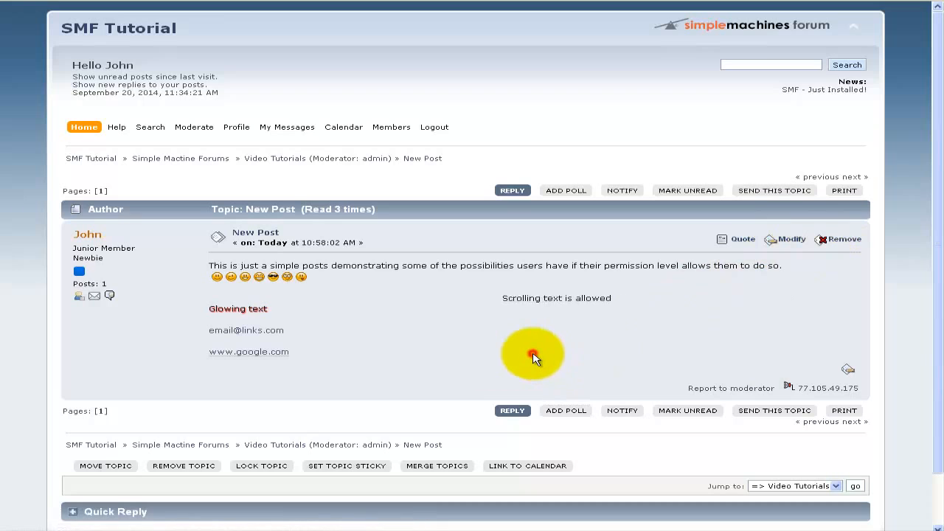
pyautogui.click(622, 415)
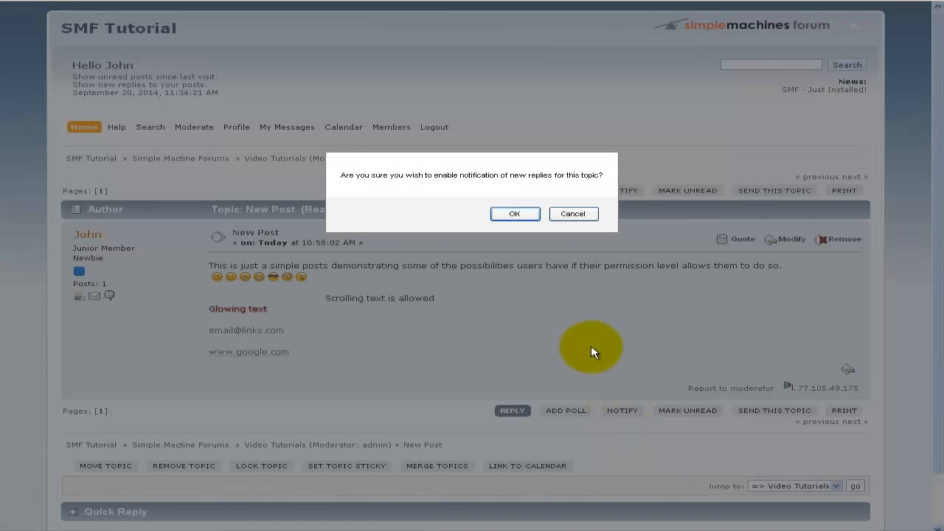
pyautogui.click(514, 213)
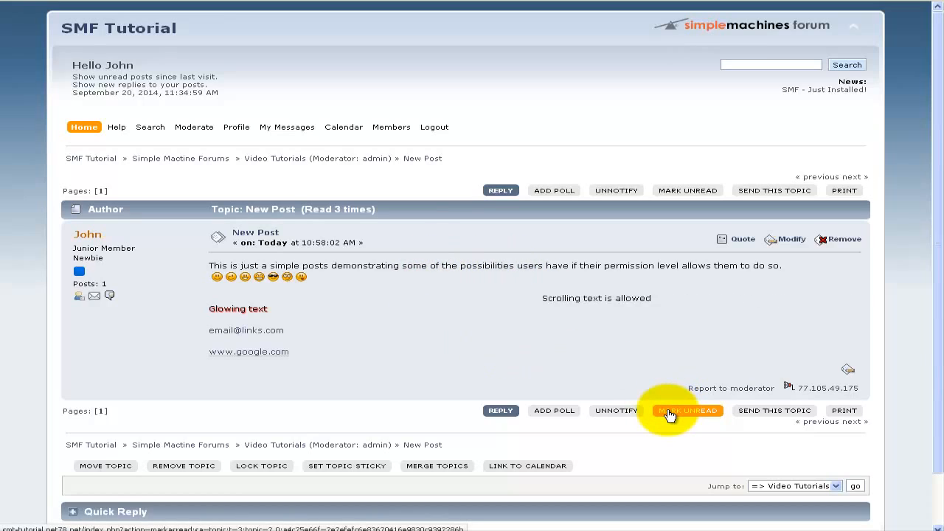
# Open the form for sending the topic to a friend, review its sender, comment and recipient fields, and return to the topic.
pyautogui.click(758, 417)
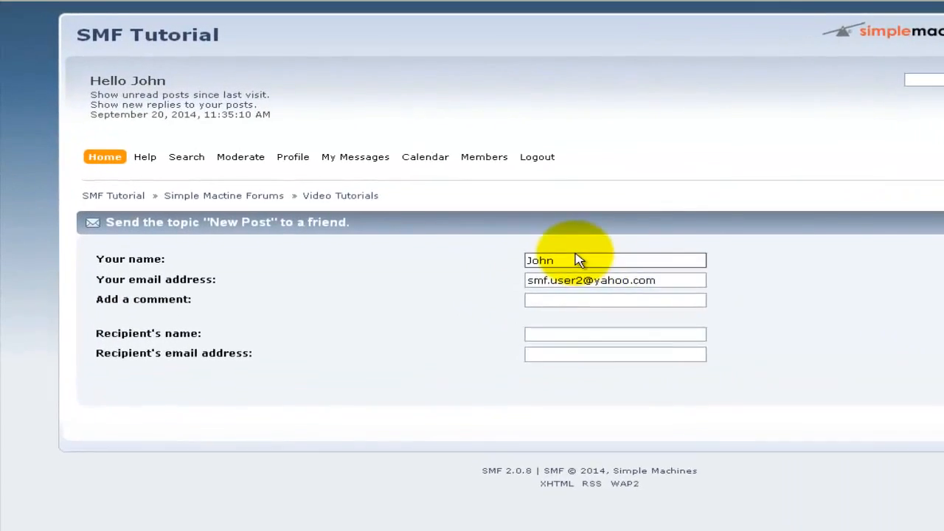
pyautogui.click(485, 221)
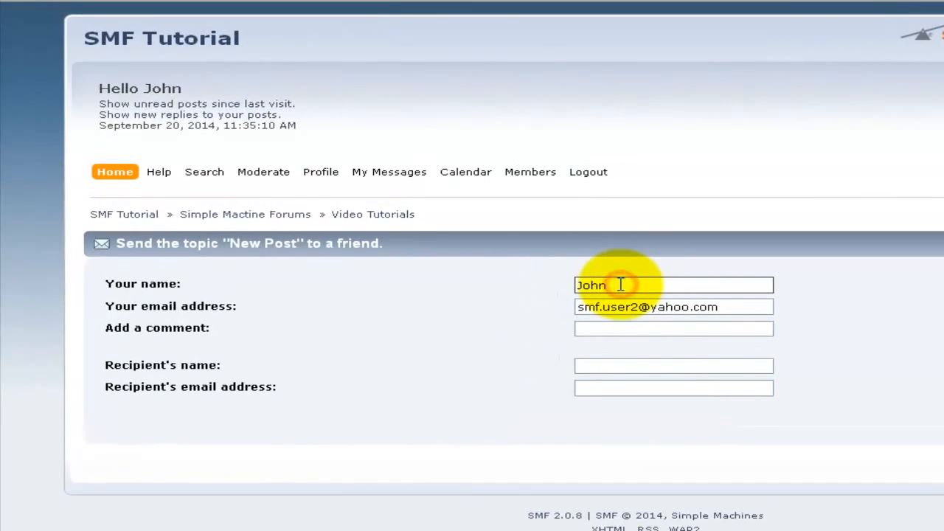
pyautogui.click(613, 328)
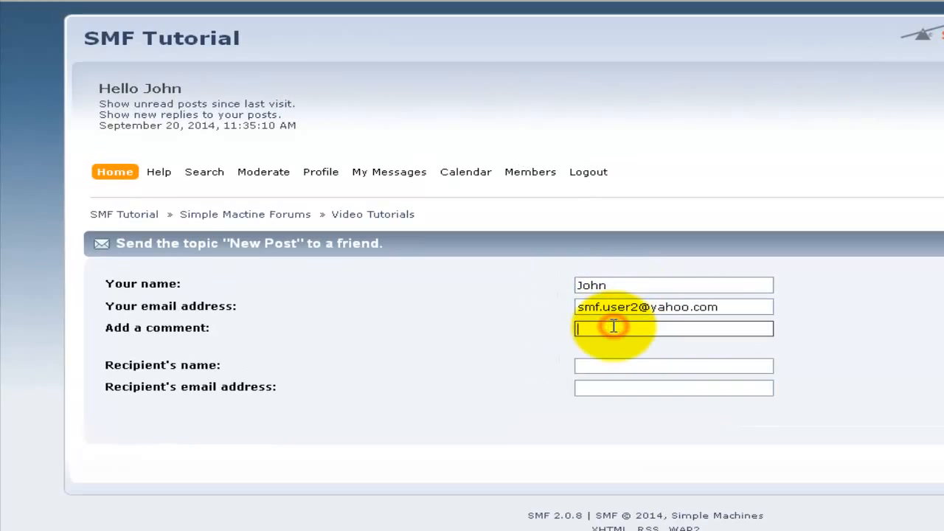
pyautogui.click(596, 361)
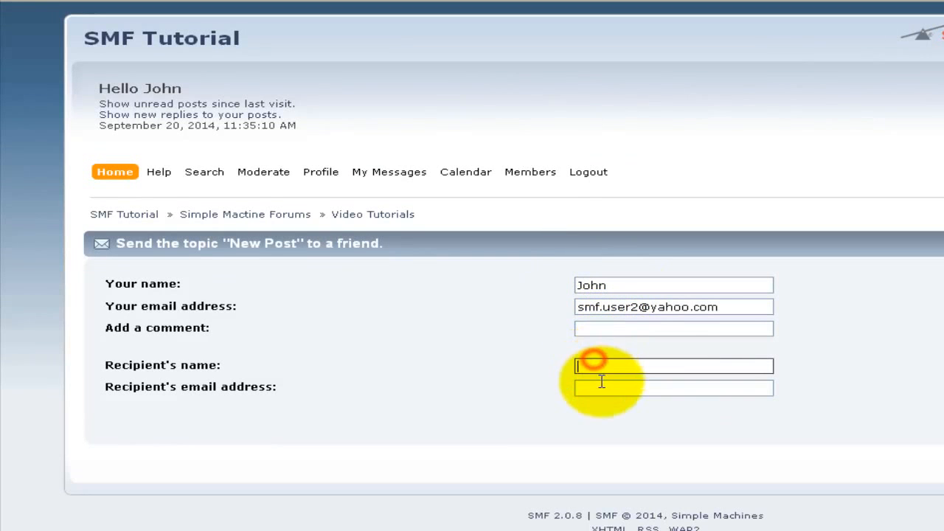
pyautogui.click(593, 385)
pyautogui.click(583, 361)
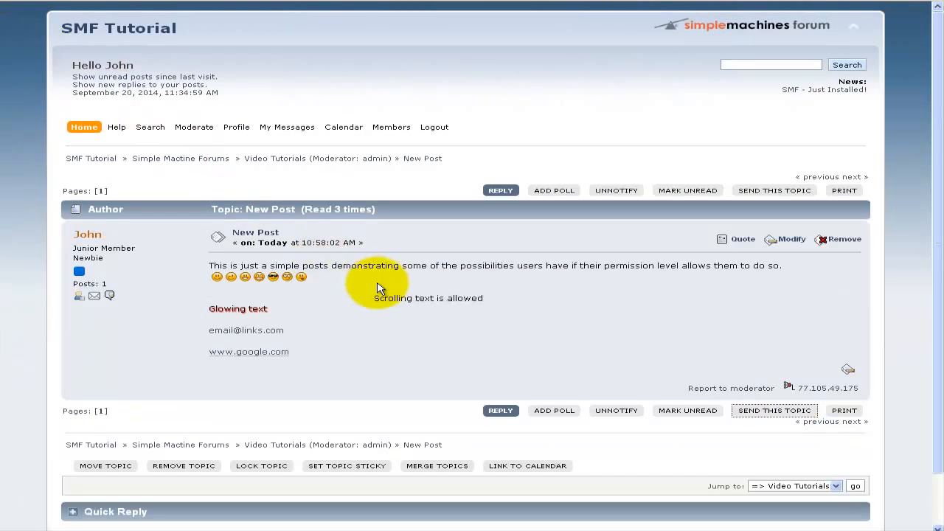
# Post a quick reply to the New Post topic with some sample text answering the member's previous message.
pyautogui.scroll(-3, 380, 288)
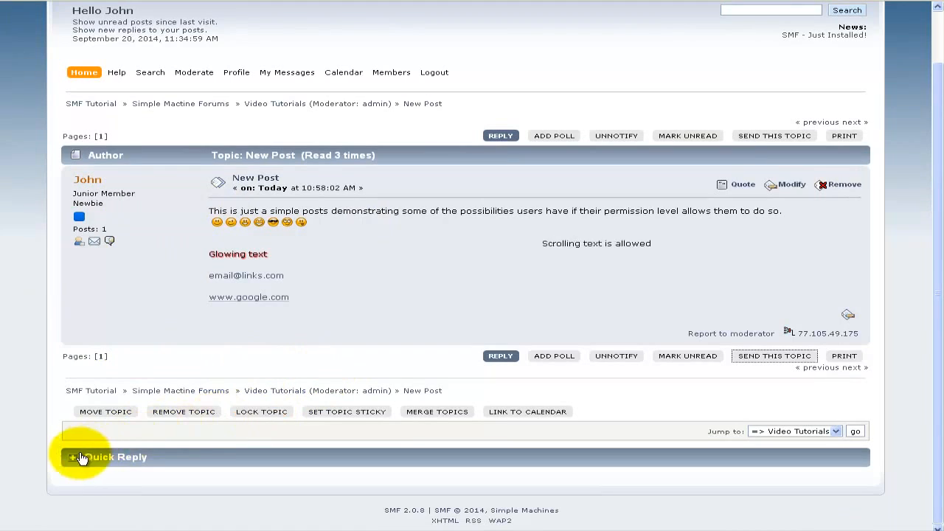
pyautogui.click(105, 464)
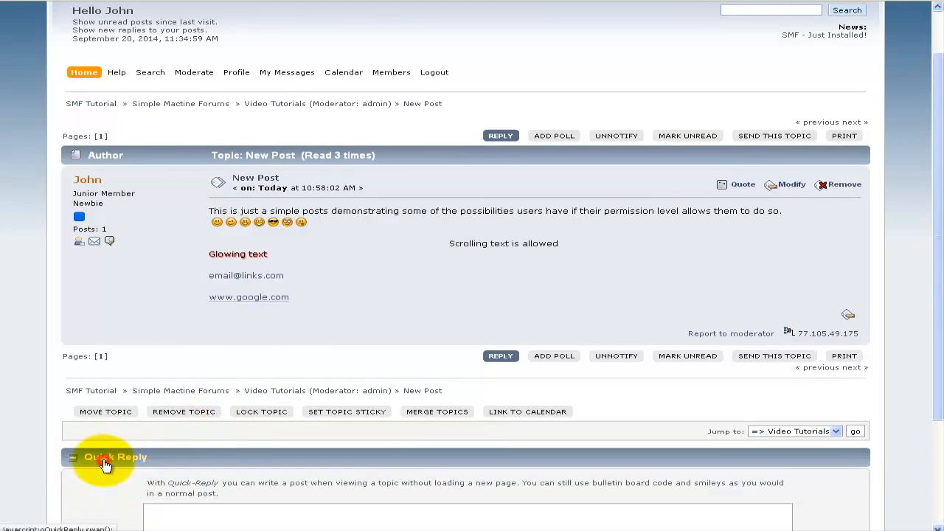
pyautogui.scroll(-3, 103, 464)
pyautogui.click(202, 401)
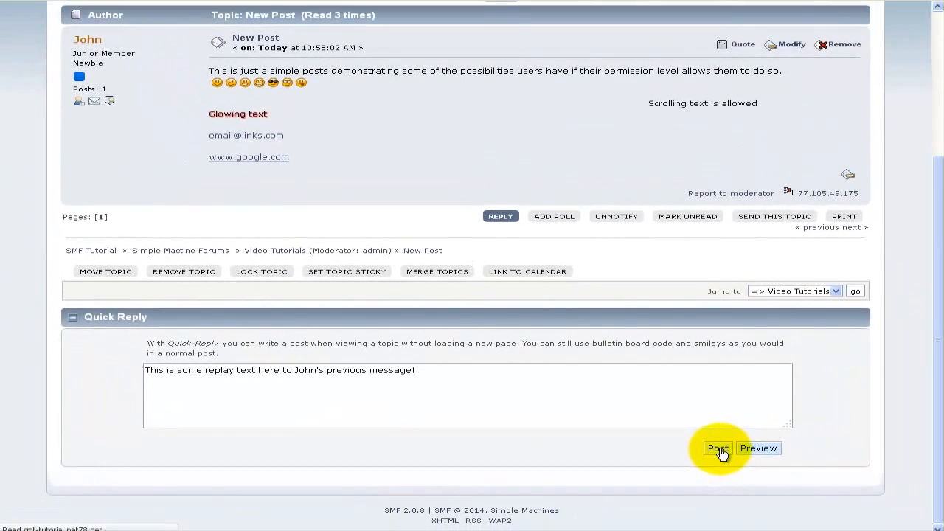
pyautogui.click(833, 456)
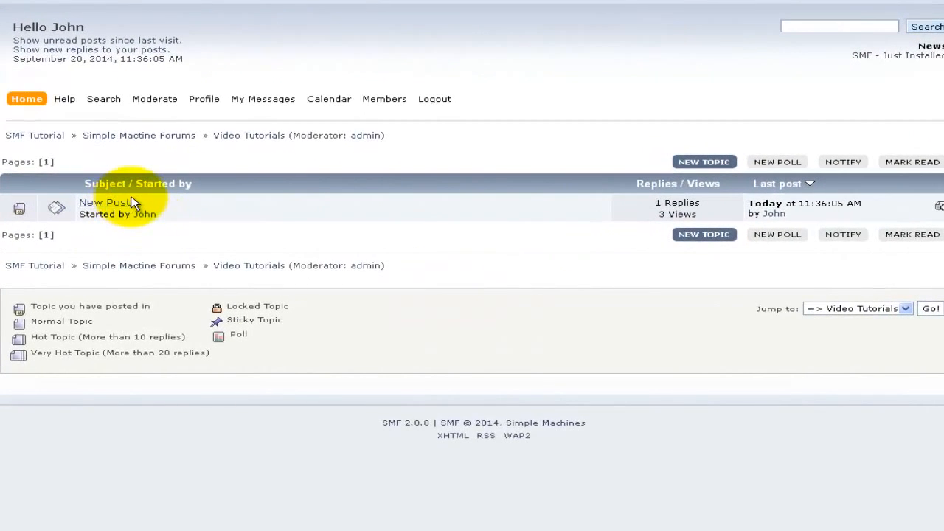
# Check the New Post topic's reply count and last post time in the Video Tutorials board.
pyautogui.doubleClick(671, 206)
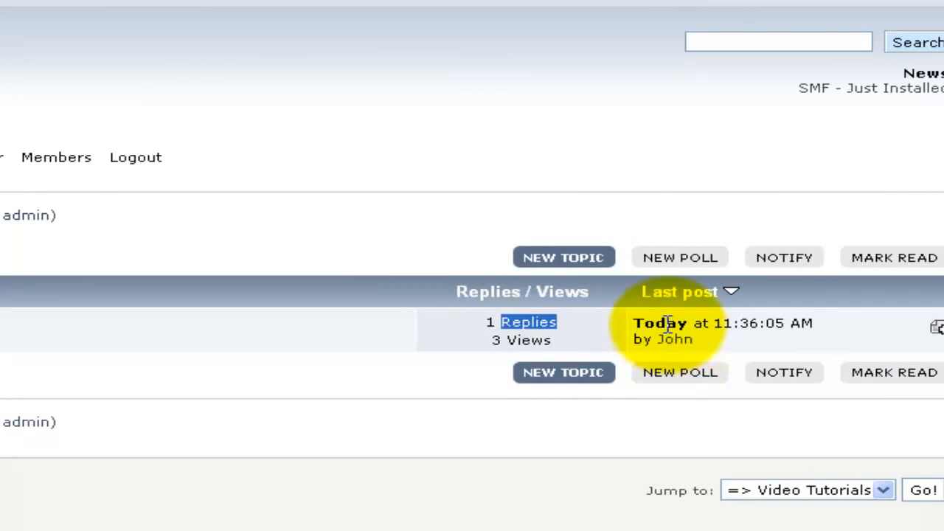
pyautogui.click(717, 322)
pyautogui.moveTo(768, 323); pyautogui.dragTo(813, 323)
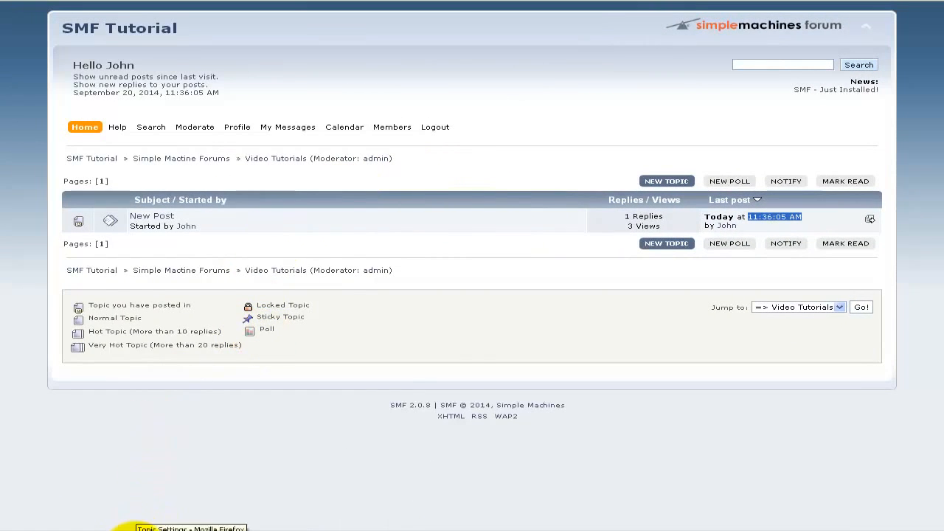
# Switch to the admin's browser window, open the forum home page and examine the board icon legend for new posts and redirect boards.
pyautogui.click(139, 530)
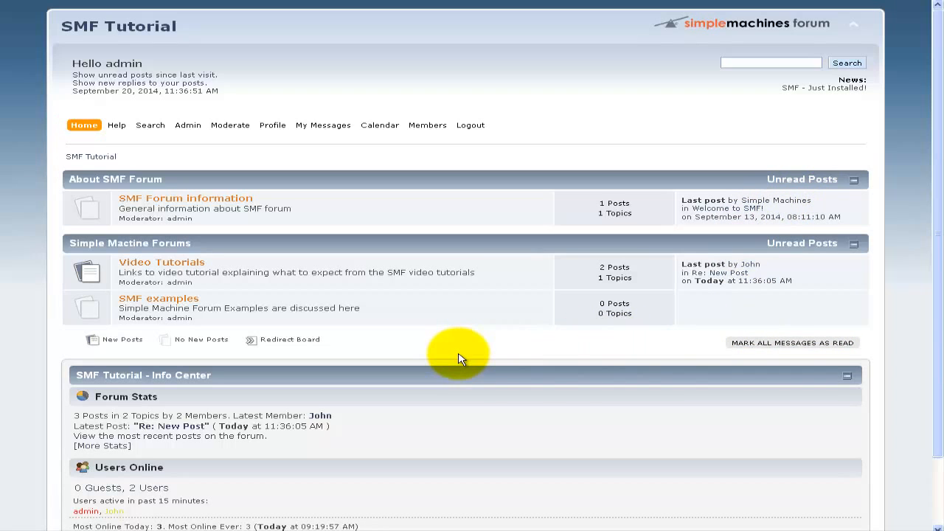
pyautogui.scroll(-1, 455, 359)
pyautogui.scroll(-2, 458, 359)
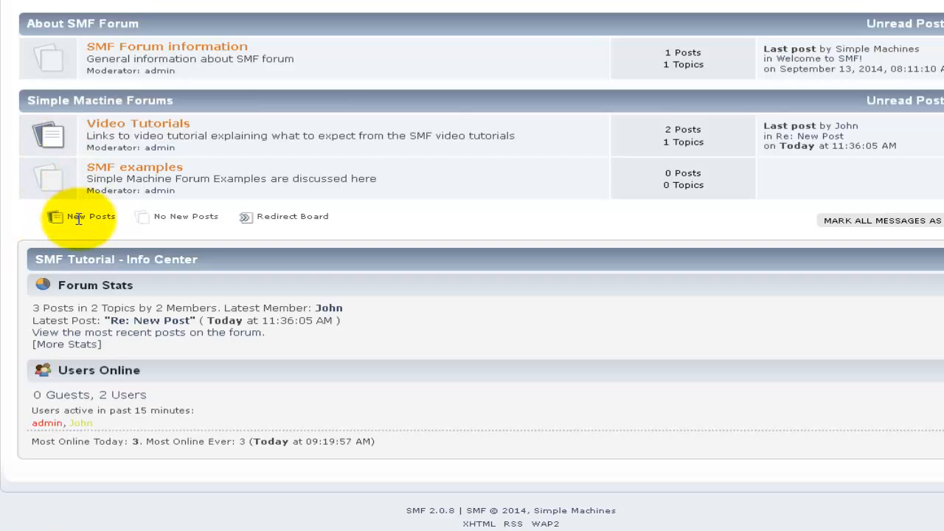
pyautogui.tripleClick(174, 216)
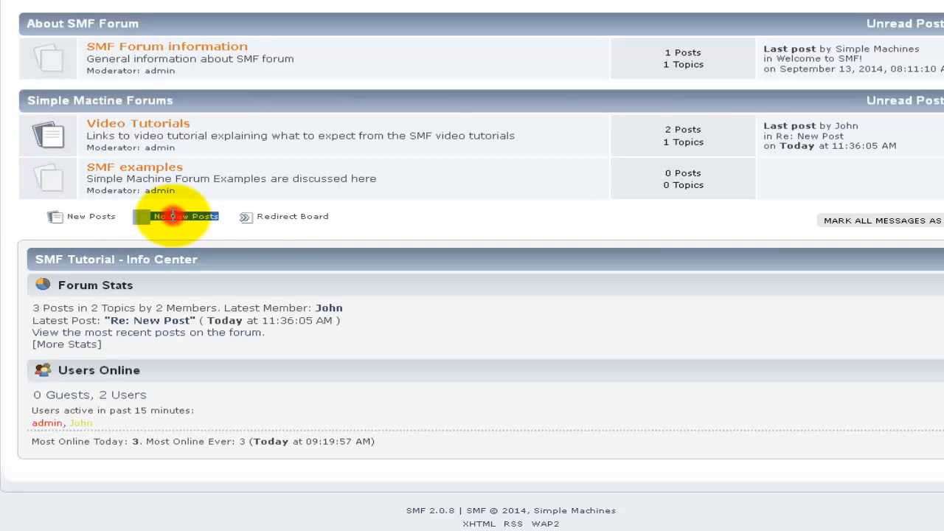
pyautogui.doubleClick(258, 223)
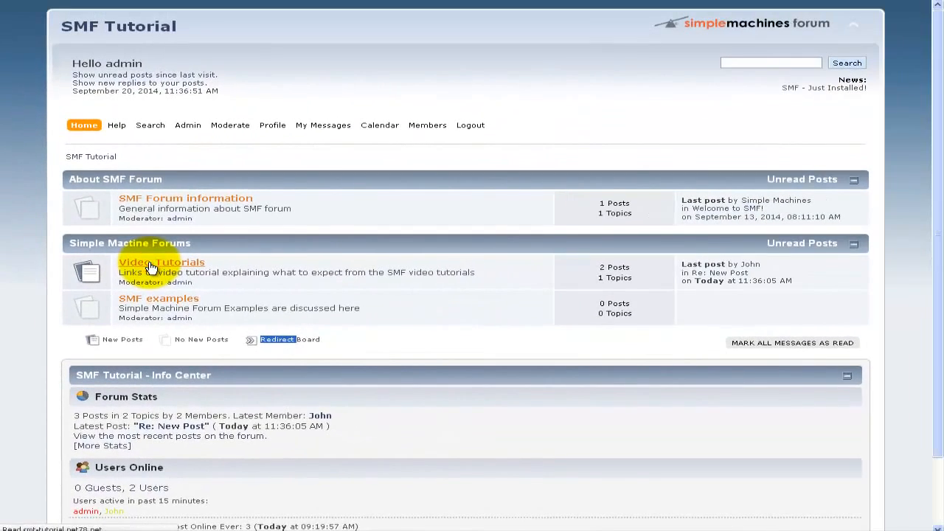
# Open the New Post topic in the Video Tutorials board as admin.
pyautogui.click(156, 248)
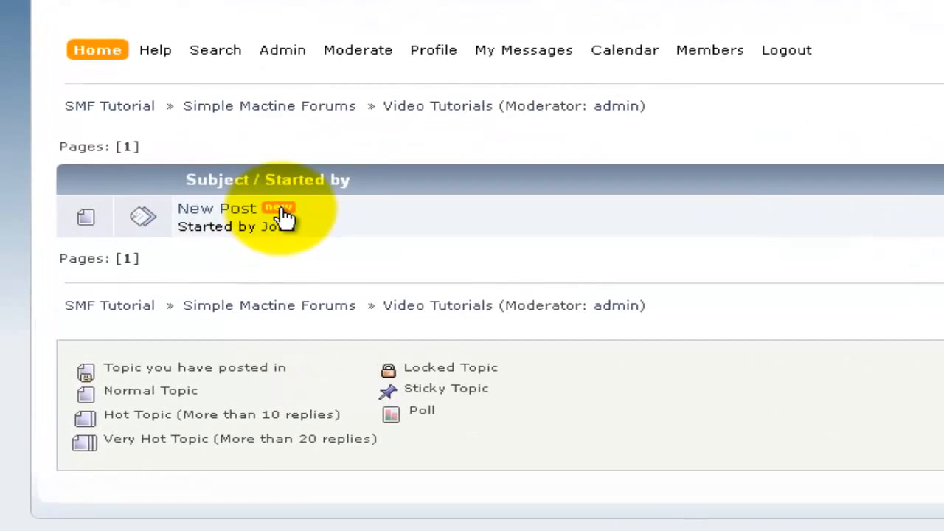
pyautogui.click(243, 212)
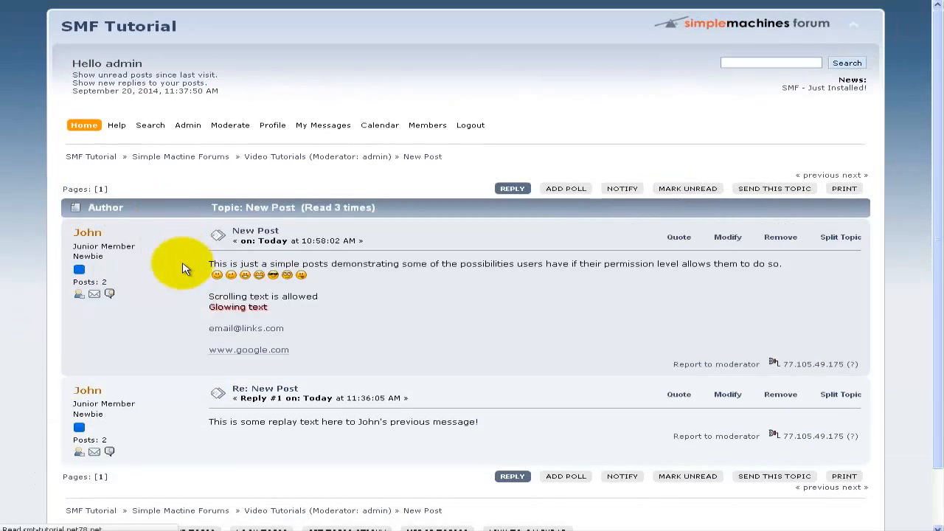
pyautogui.scroll(-5, 184, 273)
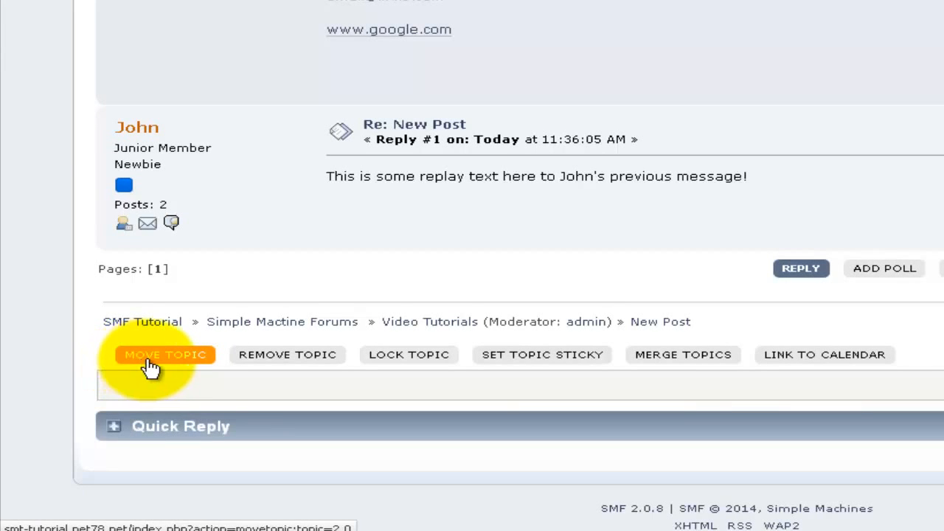
# Move the New Post topic to the SMF examples board, keeping its subject and posting a redirection topic.
pyautogui.click(147, 367)
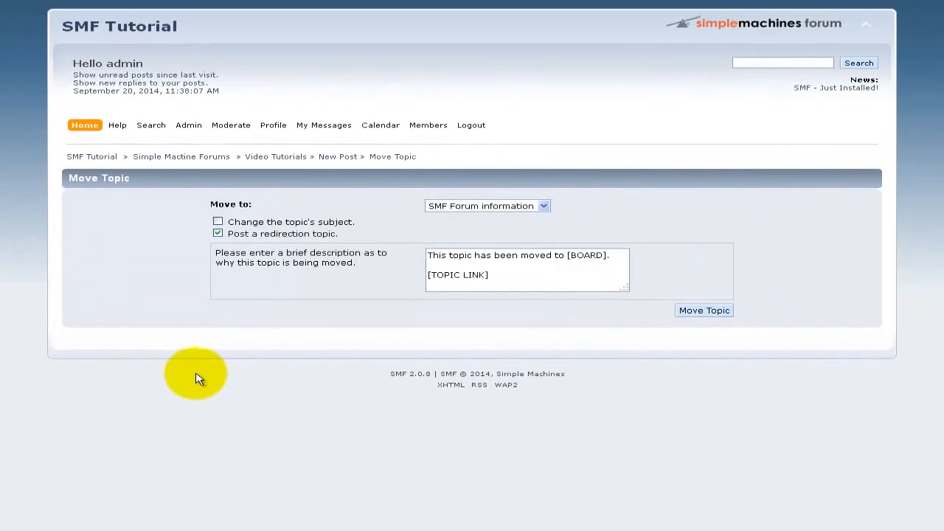
pyautogui.click(493, 206)
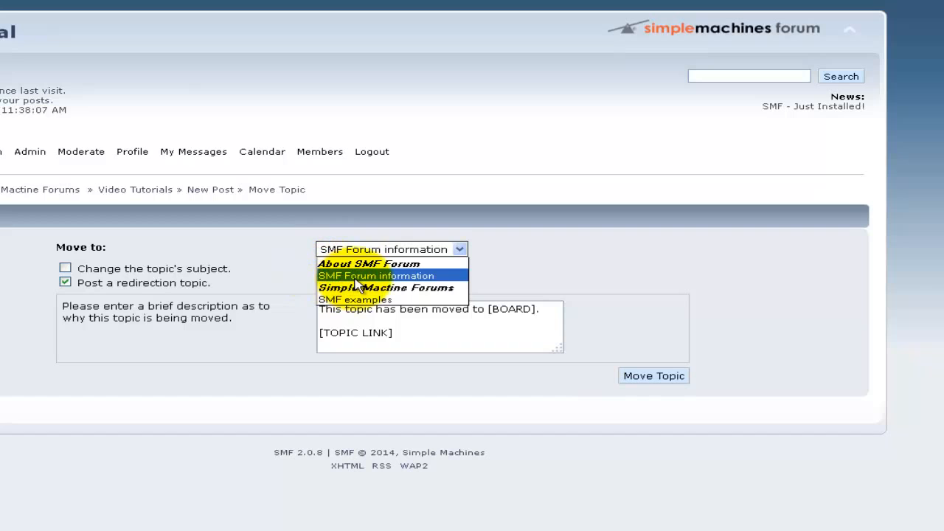
pyautogui.click(396, 301)
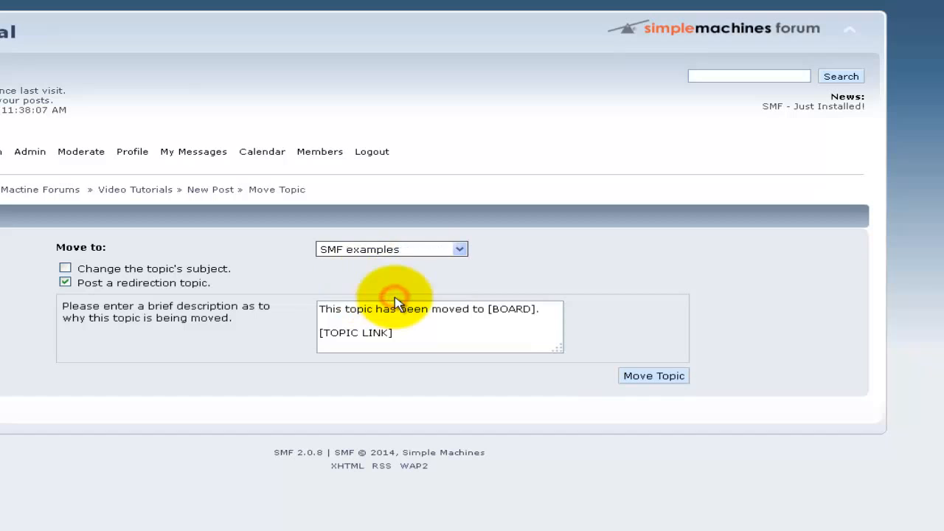
pyautogui.click(65, 269)
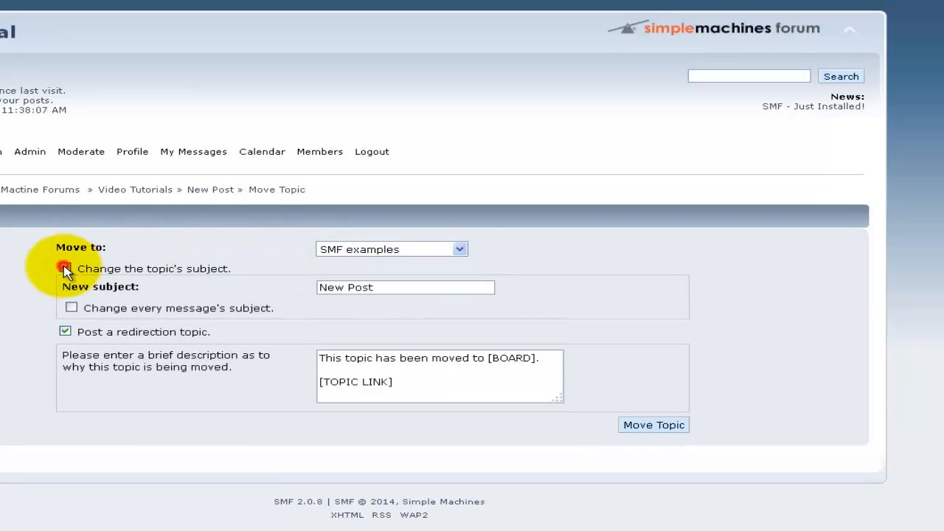
pyautogui.click(65, 268)
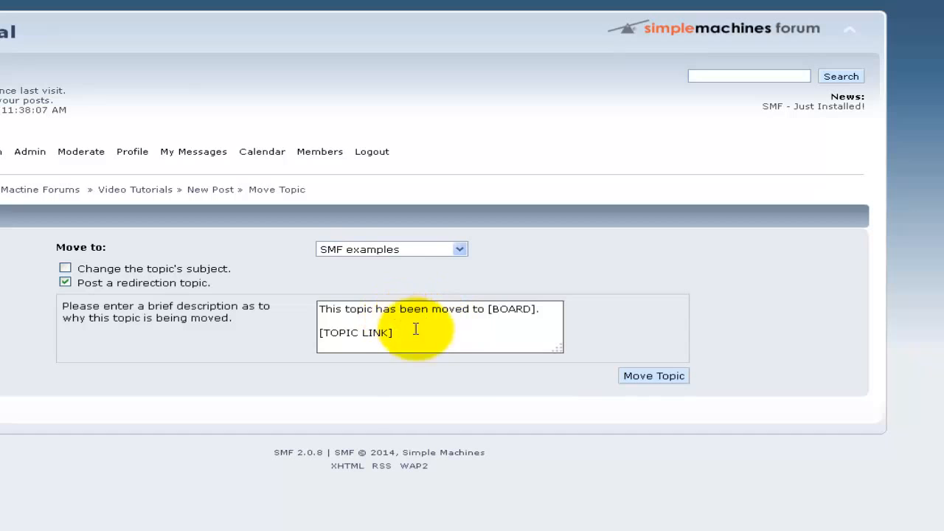
pyautogui.click(652, 377)
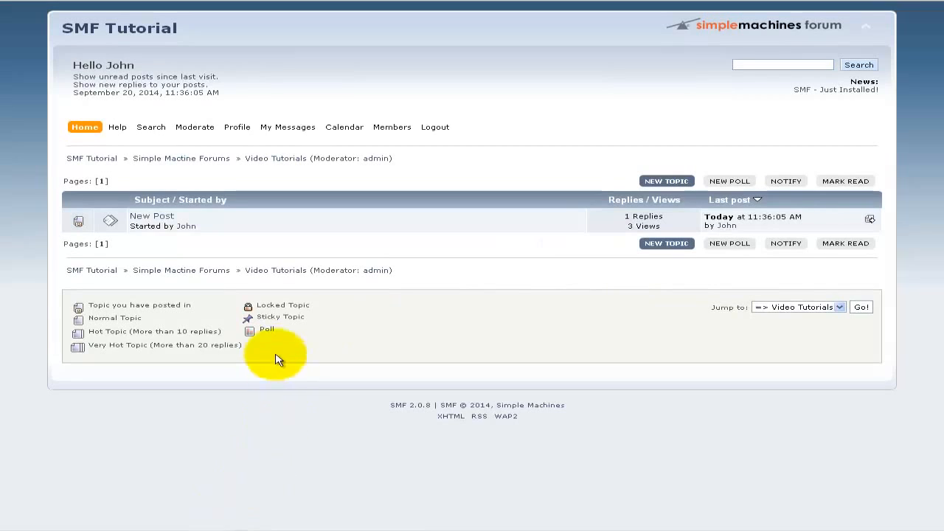
# Switch to the member's browser window, open the forum home page and check the board listings and latest post in the forum stats.
pyautogui.click(87, 130)
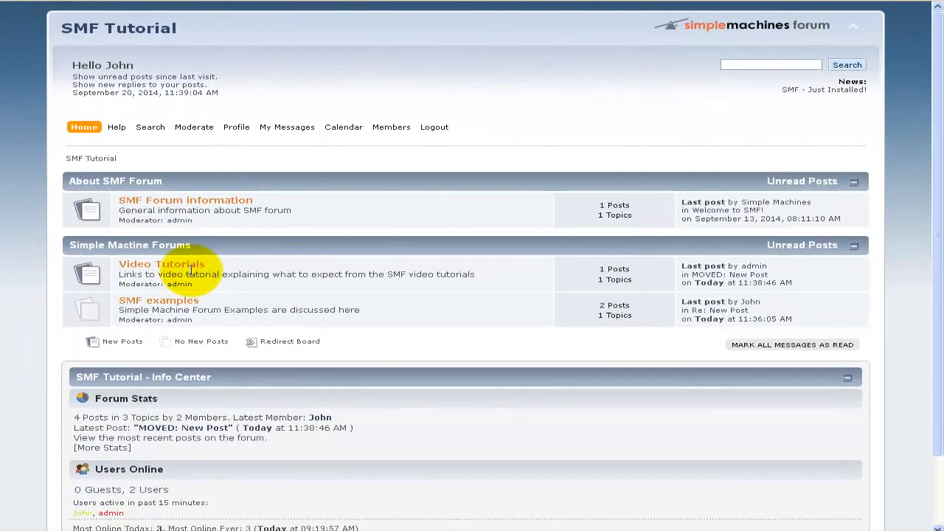
pyautogui.scroll(-1, 190, 271)
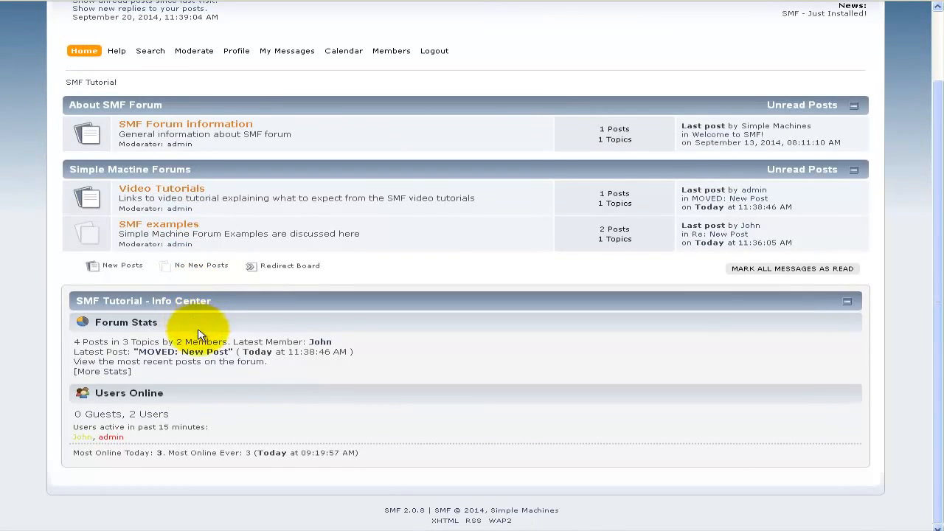
pyautogui.doubleClick(110, 352)
pyautogui.scroll(1, 195, 359)
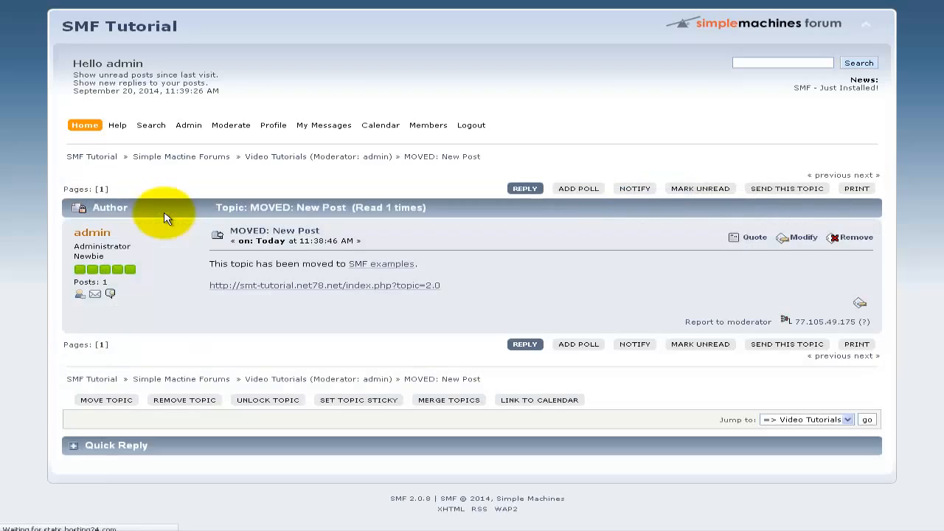
# As admin, open the MOVED: New Post redirection topic from the Video Tutorials board and follow its link to the moved topic.
pyautogui.click(14, 0)
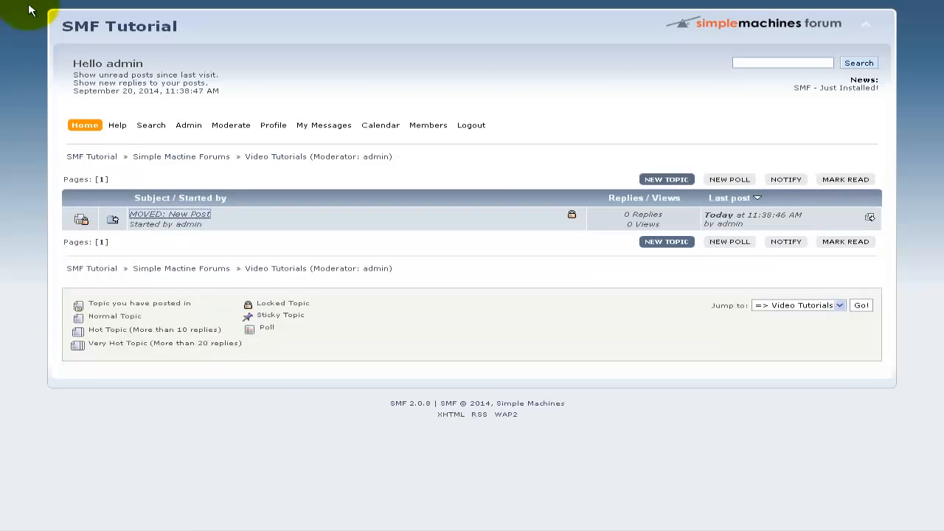
pyautogui.doubleClick(143, 225)
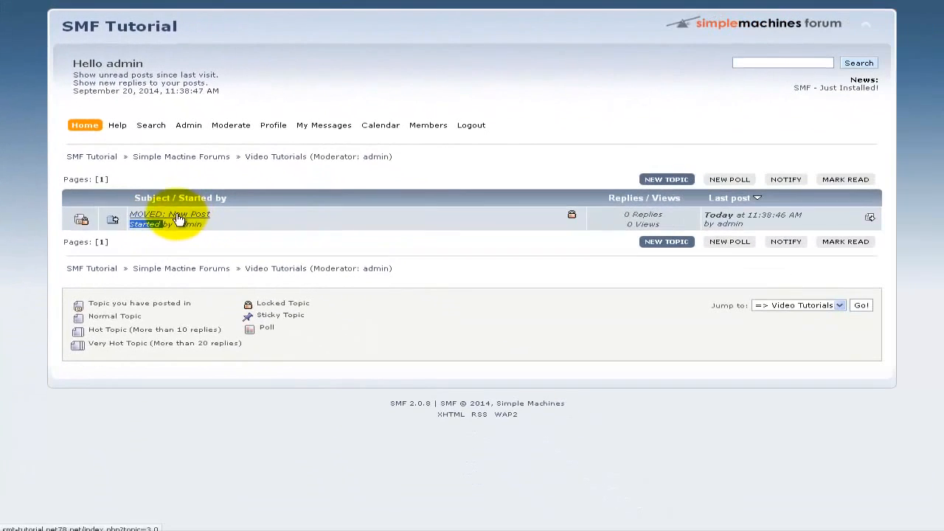
pyautogui.click(501, 376)
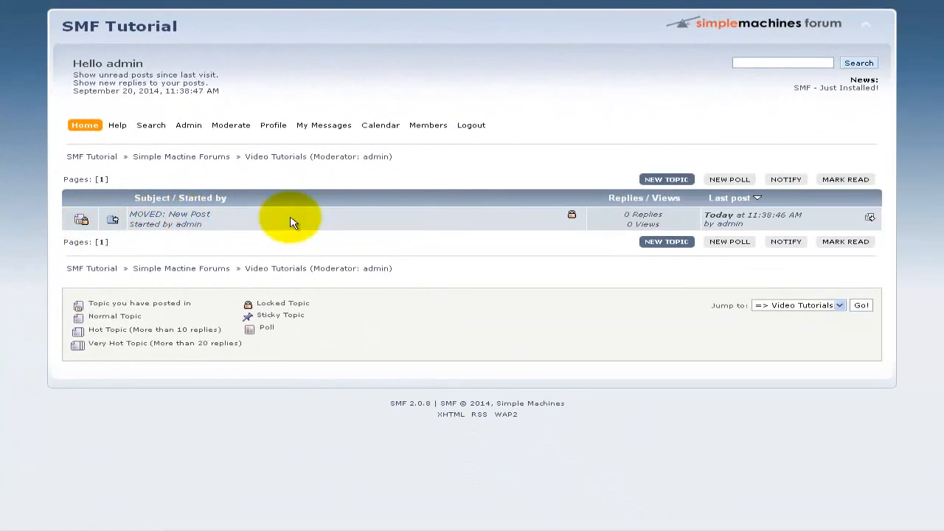
pyautogui.click(199, 215)
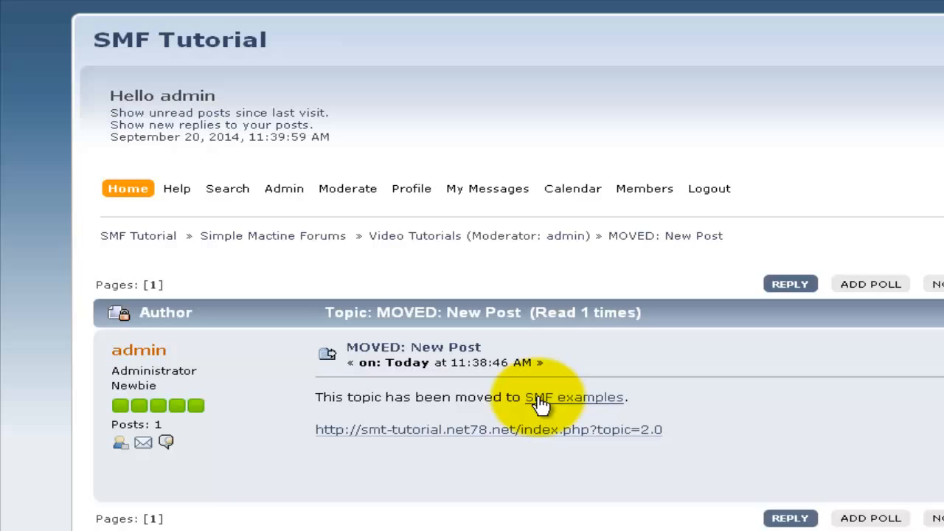
pyautogui.click(507, 431)
pyautogui.scroll(-5, 384, 324)
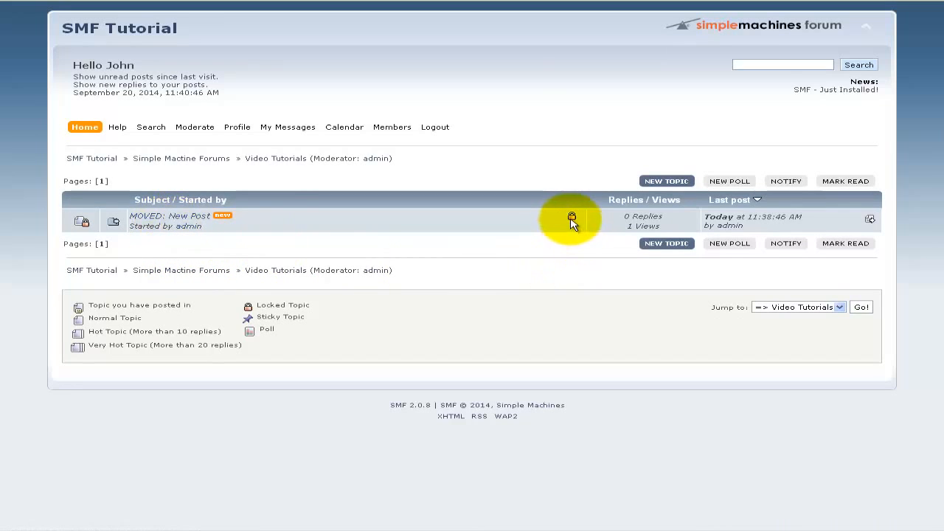
# As the member, open the MOVED: New Post topic and expand Quick Reply to read who can reply.
pyautogui.click(198, 221)
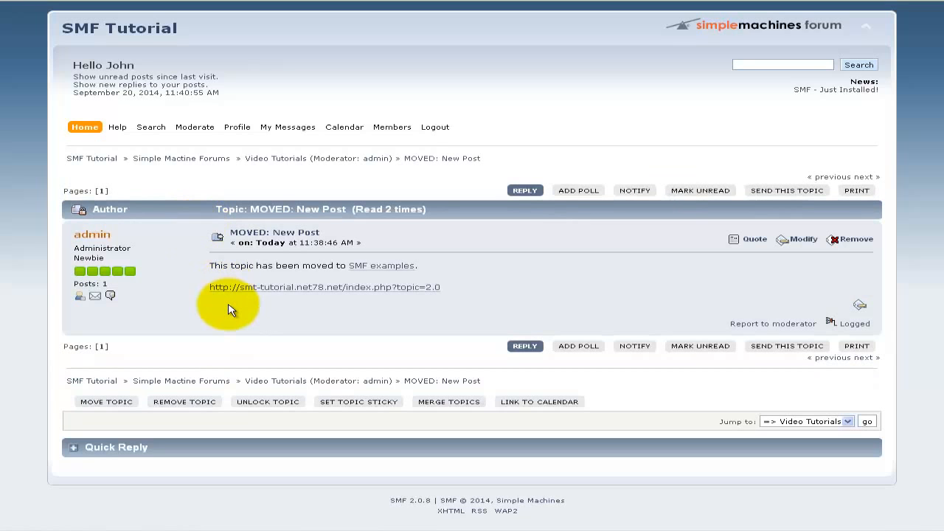
pyautogui.click(99, 447)
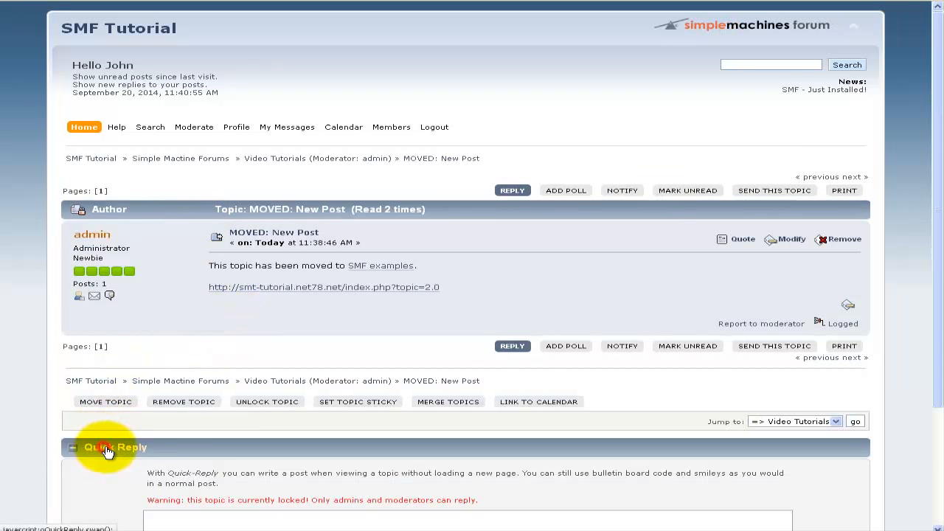
pyautogui.scroll(-3, 212, 473)
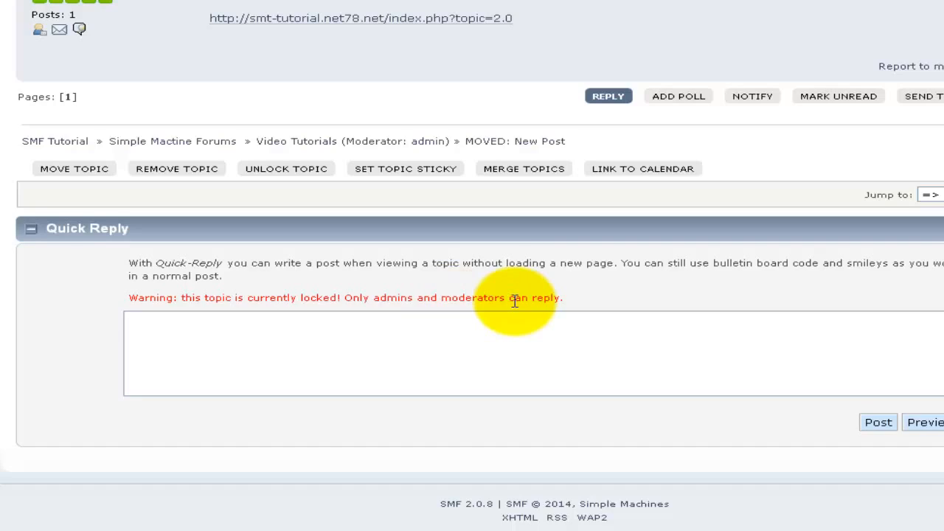
pyautogui.scroll(3, 515, 301)
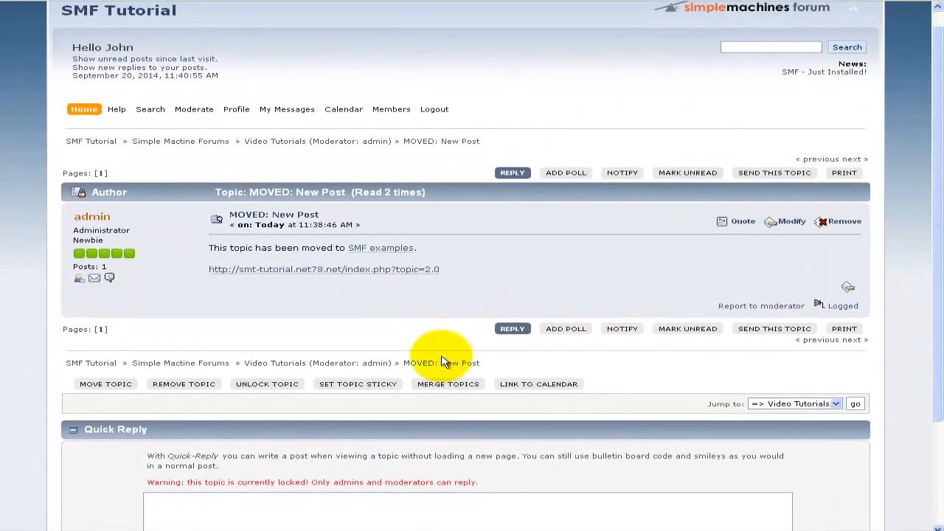
pyautogui.scroll(-3, 515, 303)
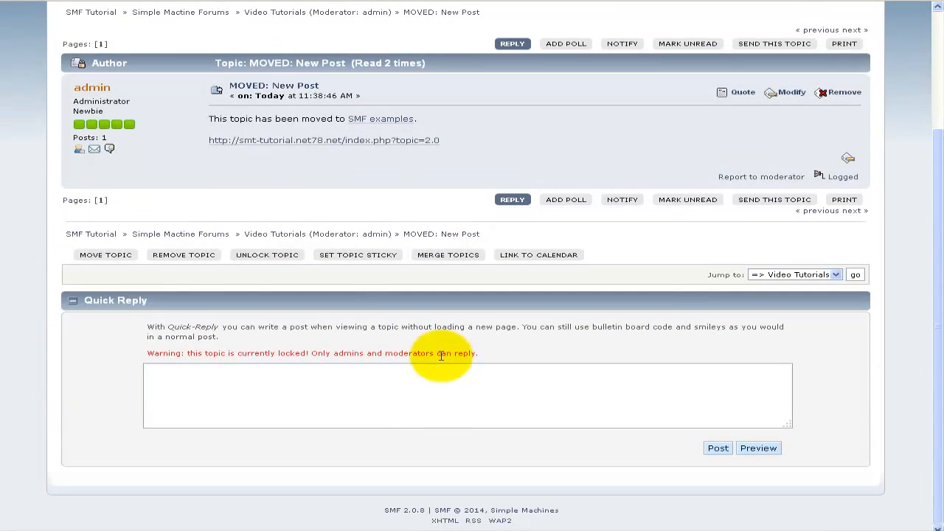
pyautogui.doubleClick(399, 353)
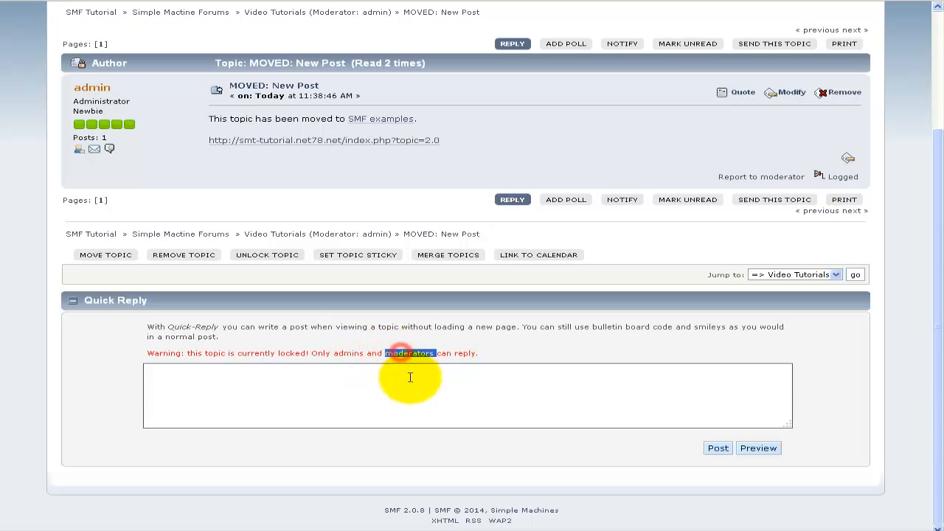
# Follow the topic link in the redirection post and view the New Post topic in the SMF examples board.
pyautogui.scroll(3, 410, 377)
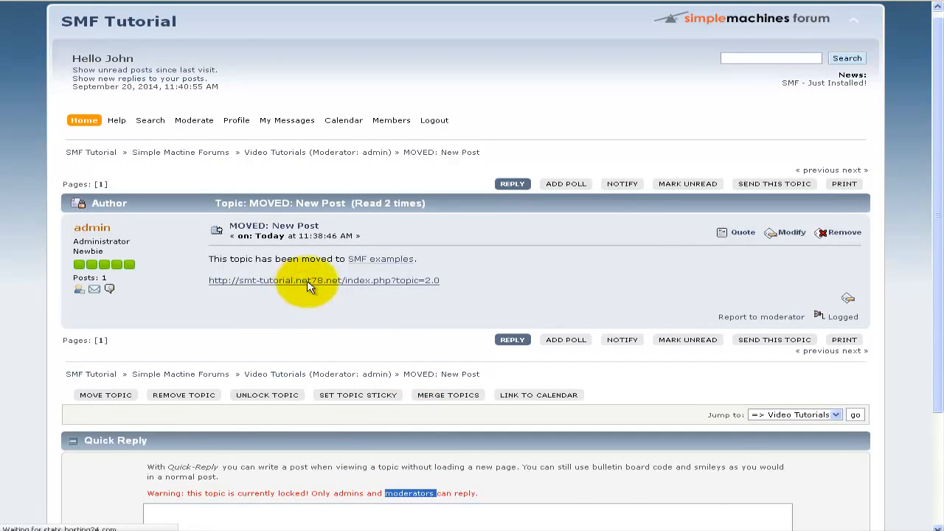
pyautogui.scroll(-3, 352, 324)
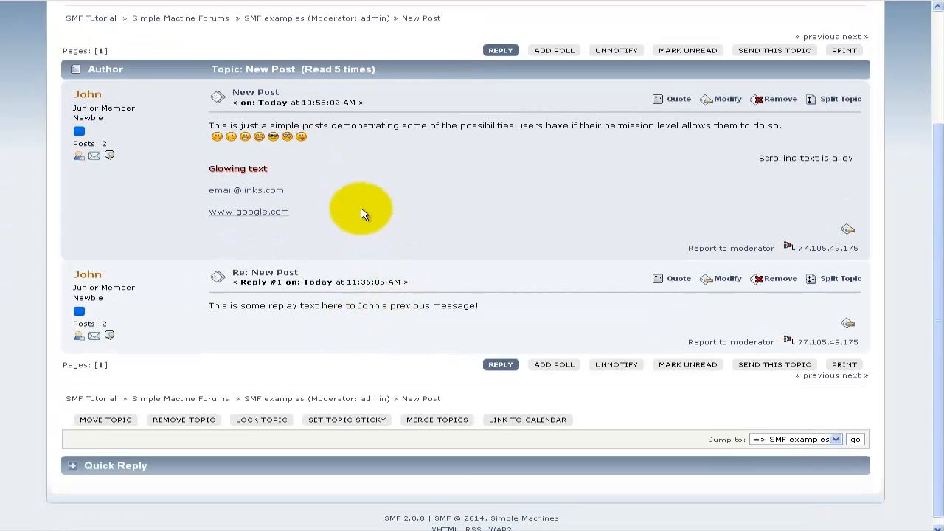
pyautogui.scroll(2, 280, 299)
pyautogui.scroll(2, 306, 301)
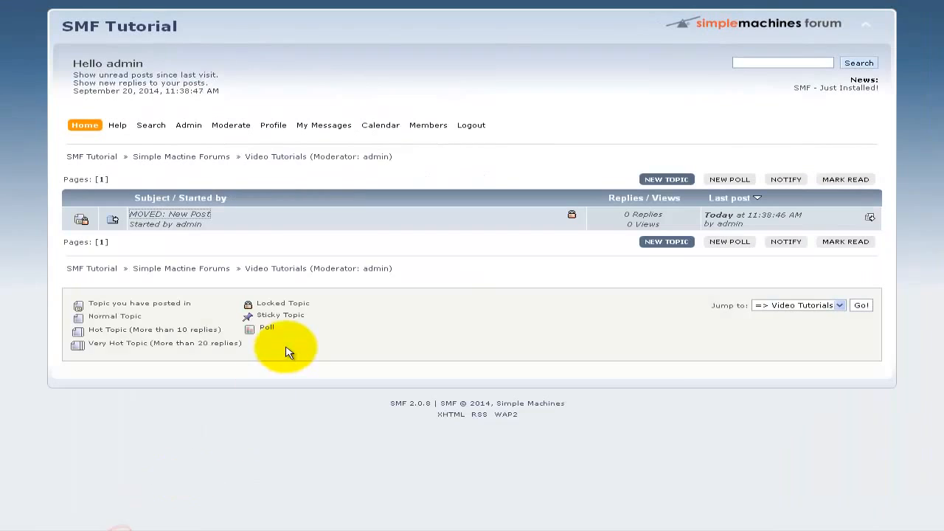
# Switch to the admin's window, open the New Post topic in the SMF examples board and set it as sticky.
pyautogui.click(93, 130)
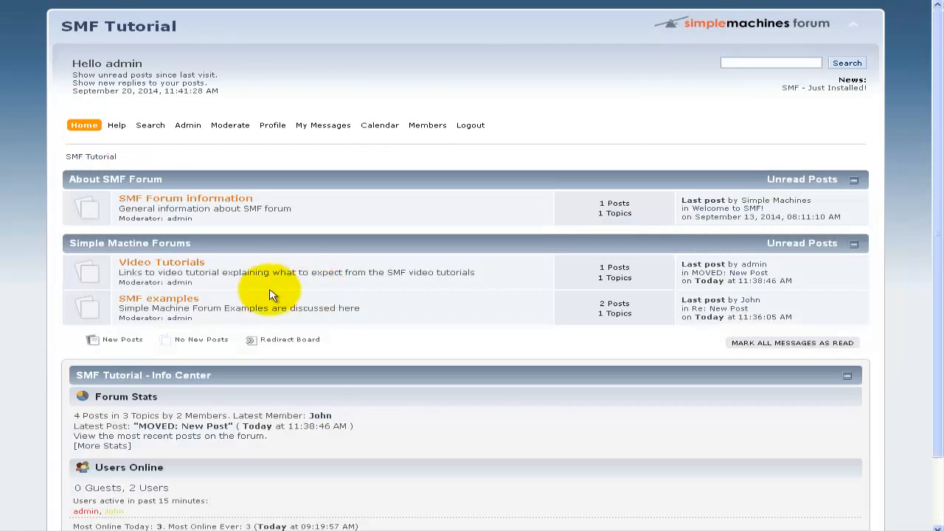
pyautogui.click(172, 298)
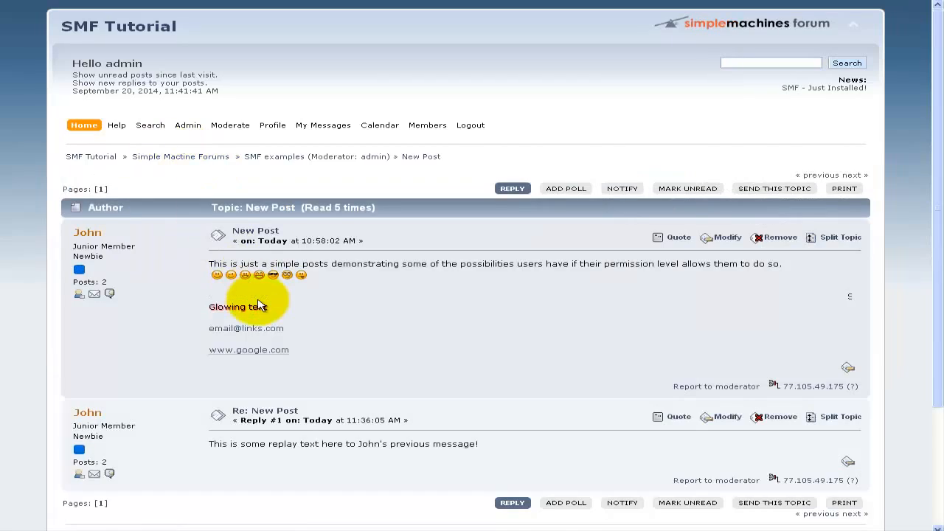
pyautogui.scroll(-3, 226, 299)
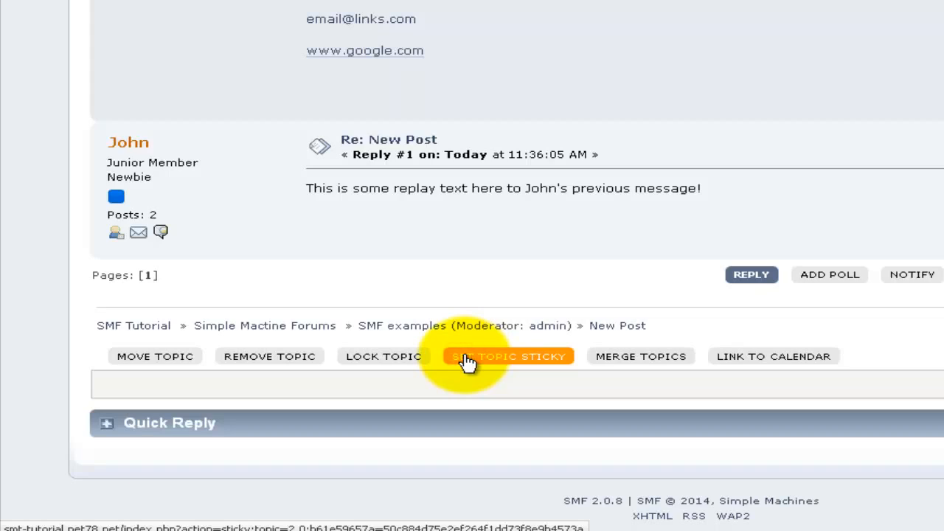
pyautogui.click(466, 360)
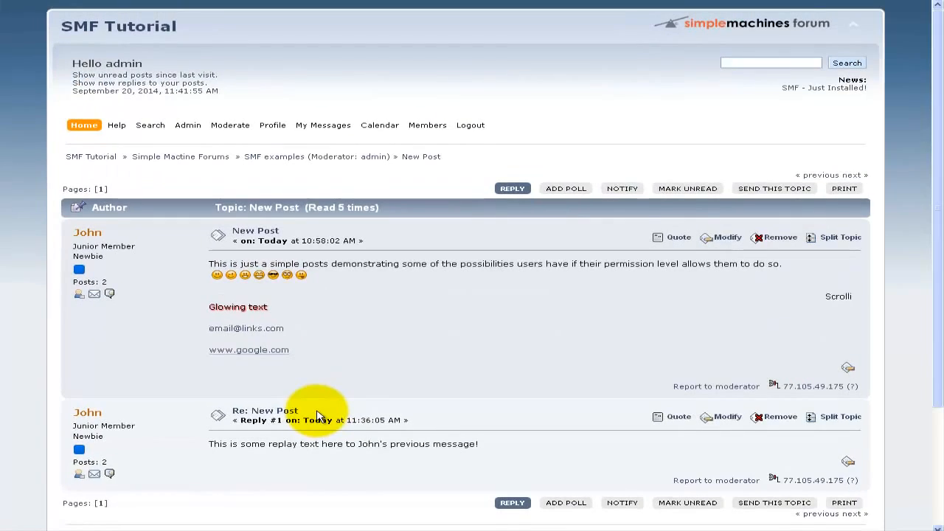
pyautogui.scroll(-2, 337, 335)
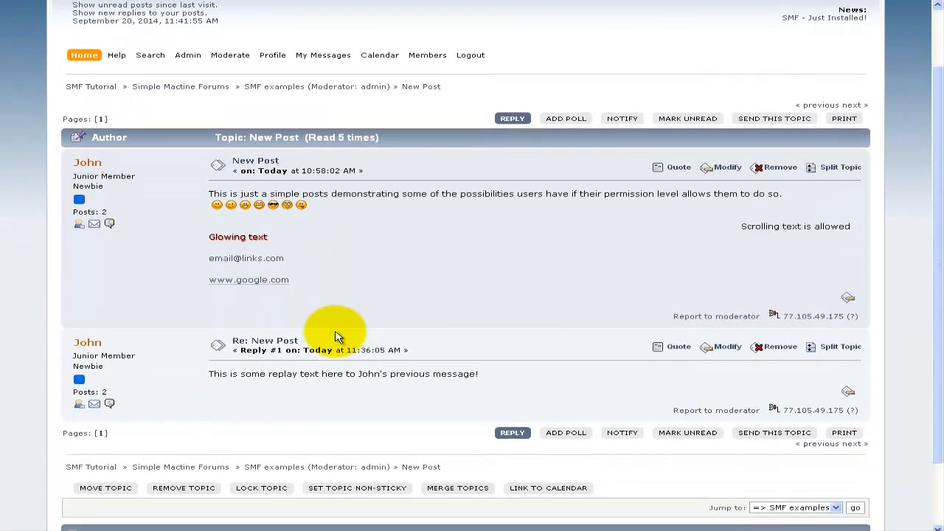
pyautogui.scroll(-1, 337, 336)
pyautogui.scroll(4, 337, 337)
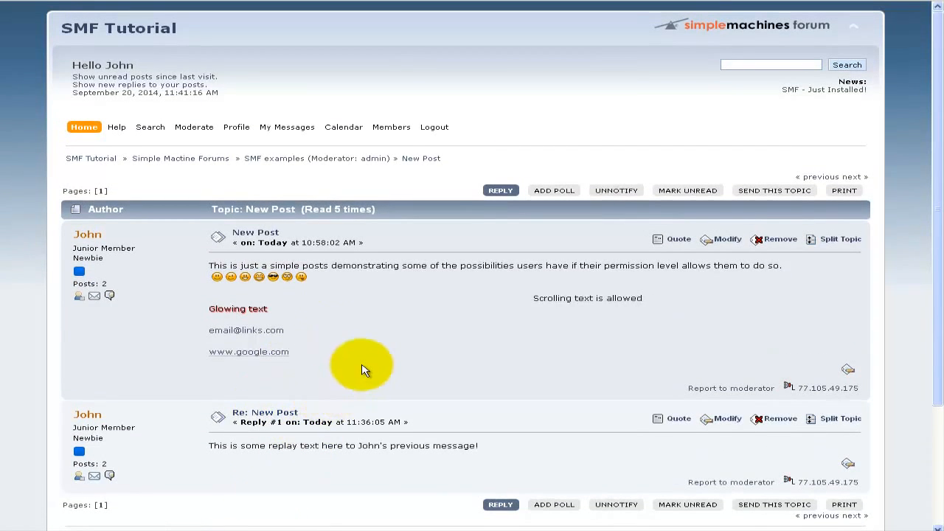
# Switch to the member's window and open the SMF examples board from the home page to check the sticky topic's marker.
pyautogui.scroll(-1, 363, 366)
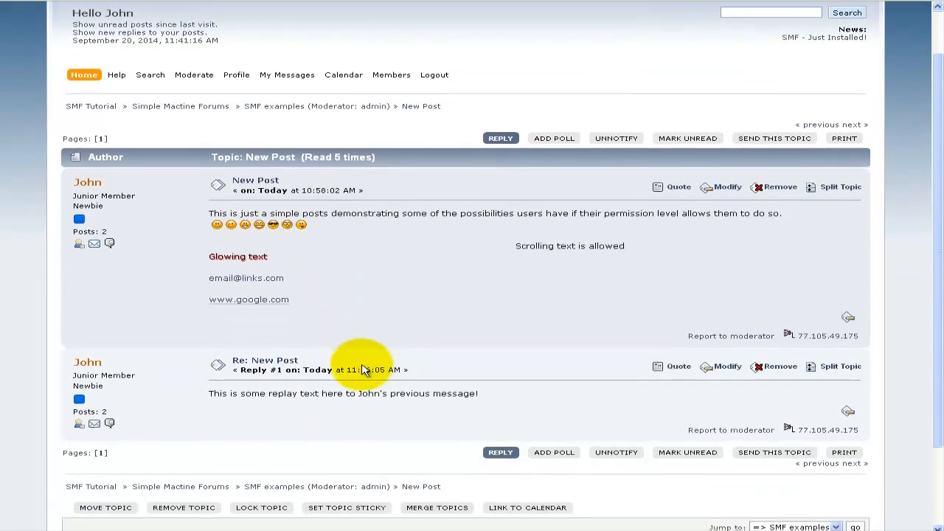
pyautogui.scroll(1, 317, 335)
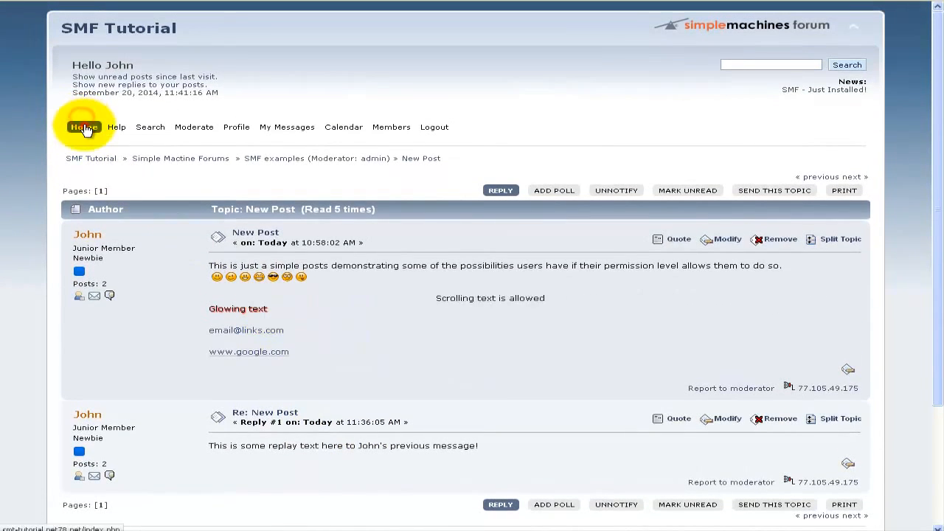
pyautogui.click(83, 122)
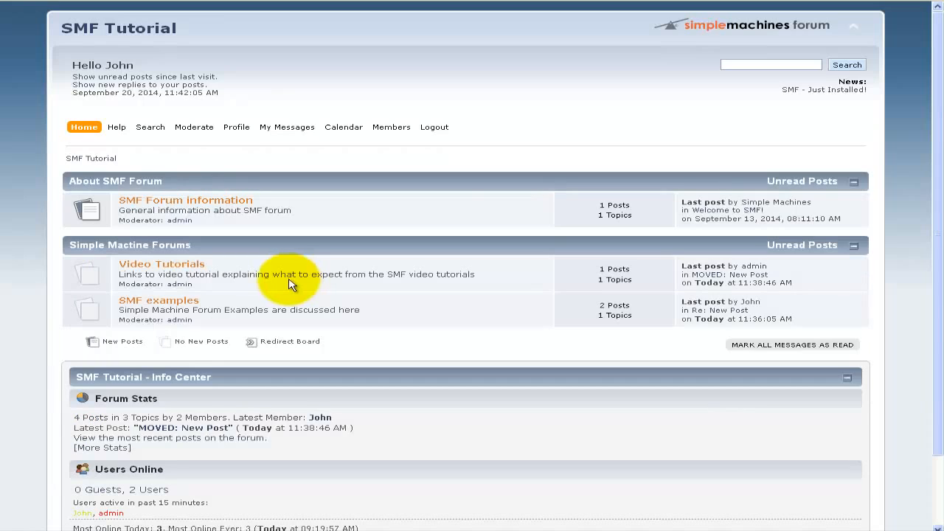
pyautogui.click(171, 307)
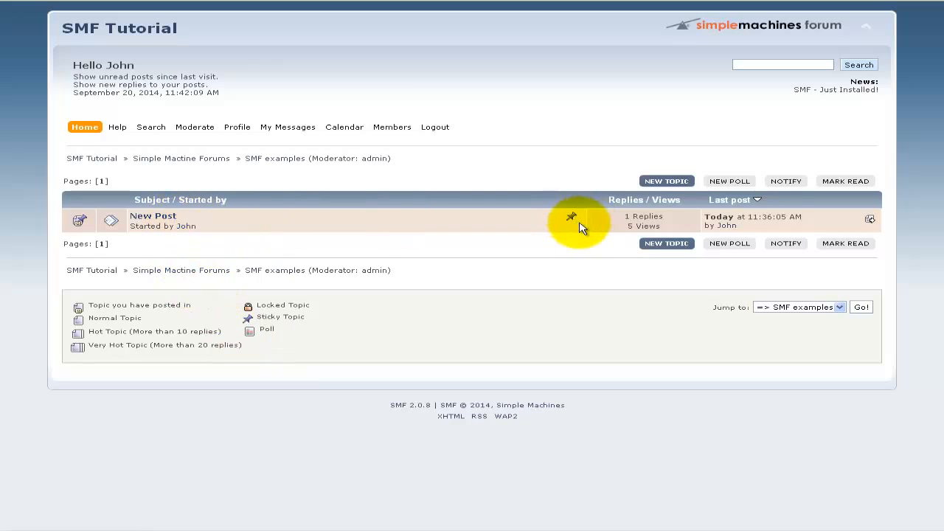
# Post a new topic in the SMF examples board with subject "Test" and message "Test..this is testing sticky messages option!".
pyautogui.click(666, 182)
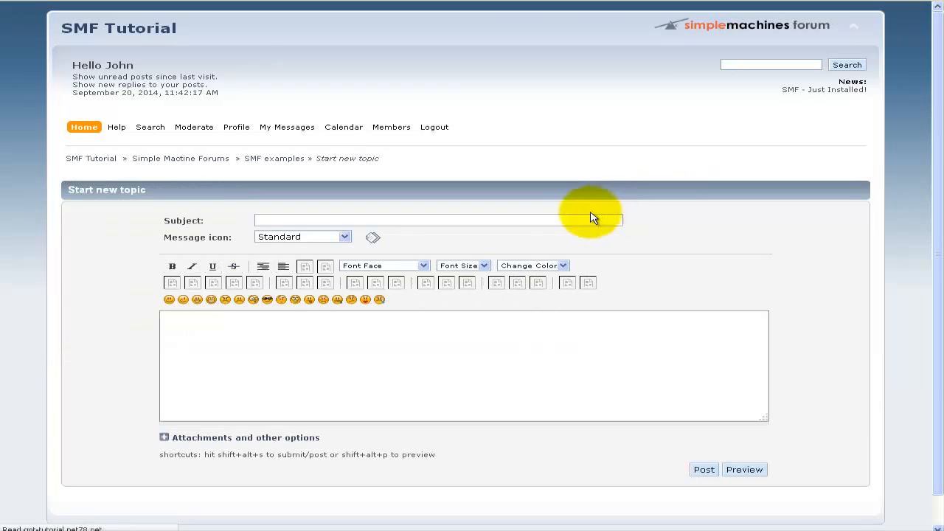
pyautogui.click(341, 219)
pyautogui.write('Te')
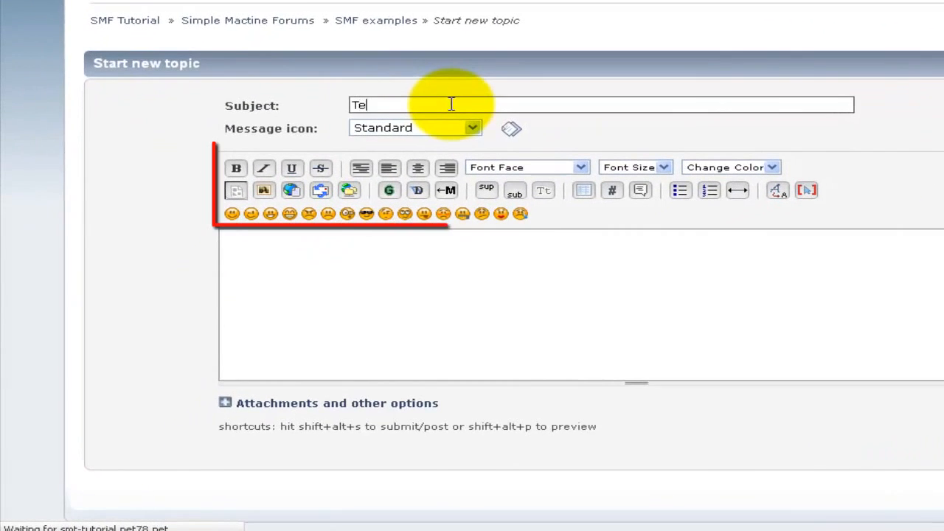
pyautogui.write('st')
pyautogui.click(438, 278)
pyautogui.write('Test..this is testing')
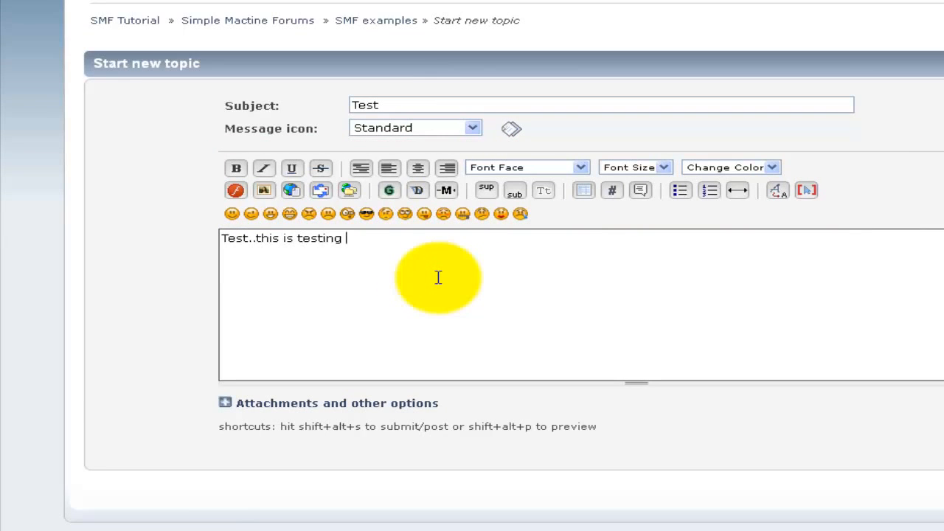
pyautogui.write(' sticky messages option!')
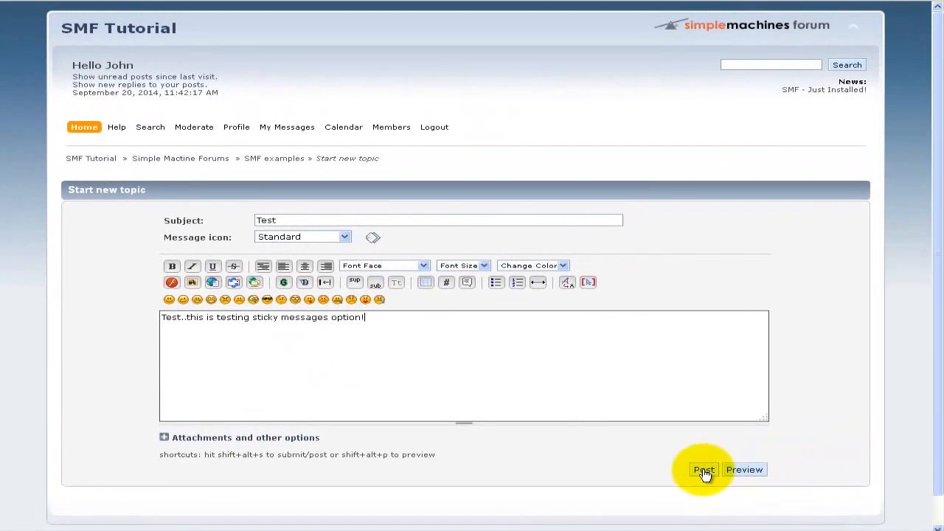
pyautogui.click(705, 471)
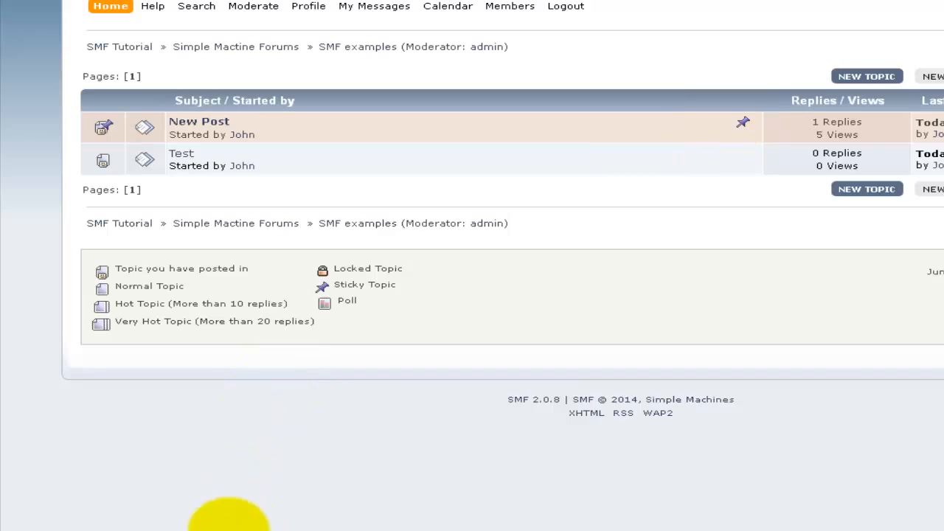
# Switch to the admin's window, set the New Post topic as non-sticky, and check the SMF examples topic list in the member's window.
pyautogui.click(212, 529)
pyautogui.scroll(-2, 157, 347)
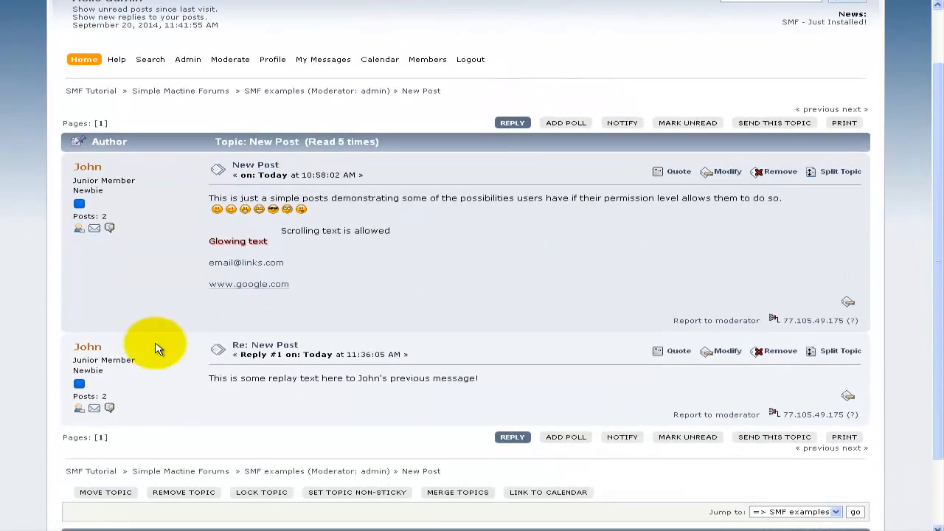
pyautogui.scroll(-2, 157, 345)
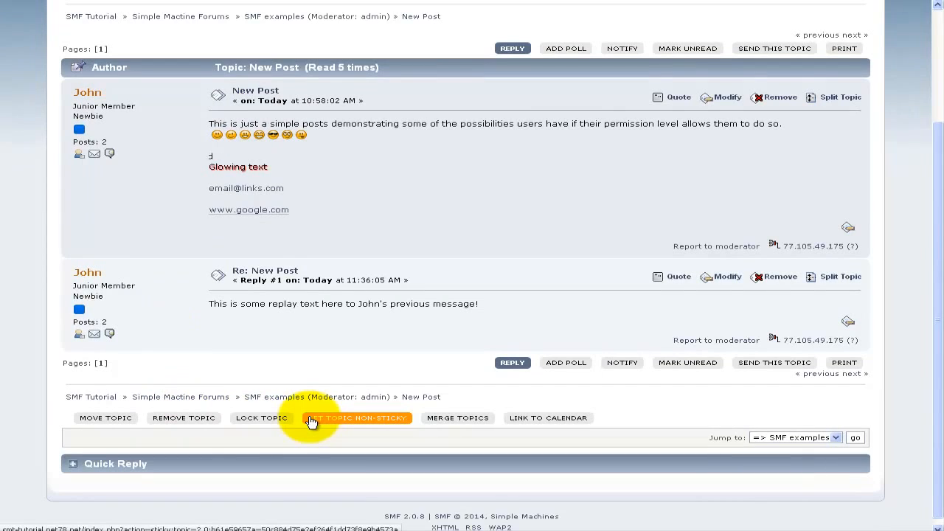
pyautogui.click(312, 419)
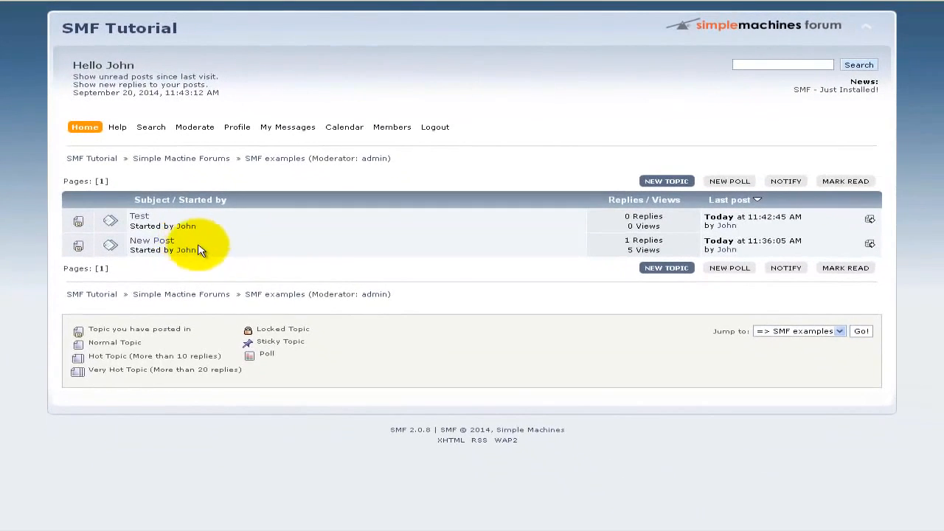
pyautogui.moveTo(254, 343); pyautogui.dragTo(304, 342)
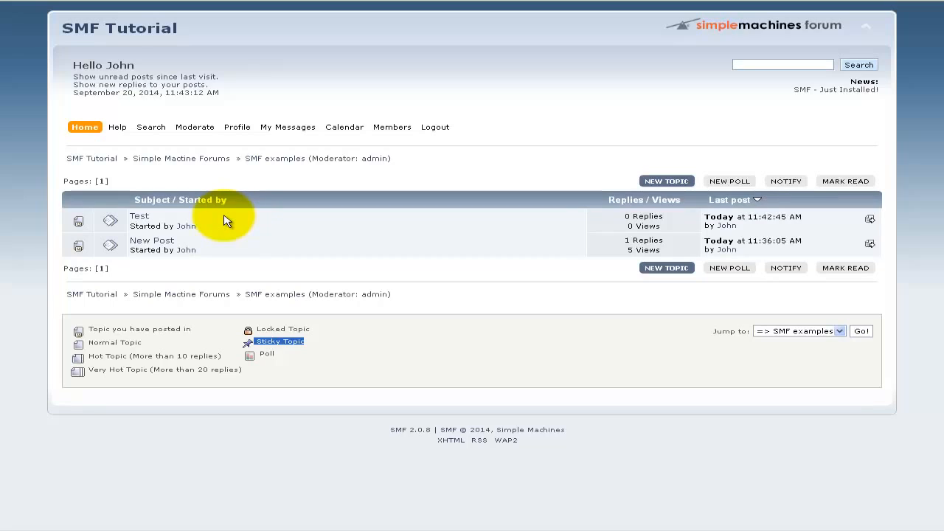
pyautogui.doubleClick(268, 341)
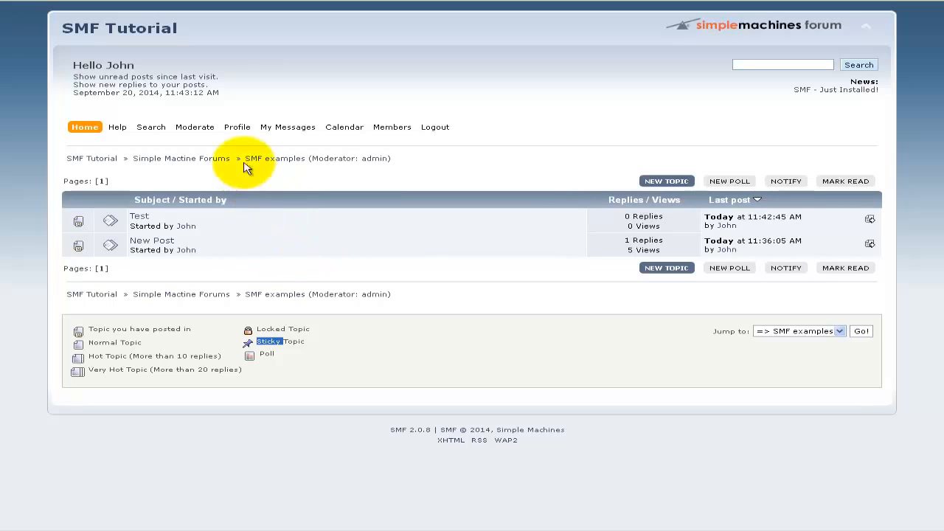
# In the member's forum profile, choose the Bruce Willis avatar from the gallery's Actors category and save the profile.
pyautogui.moveTo(238, 133)
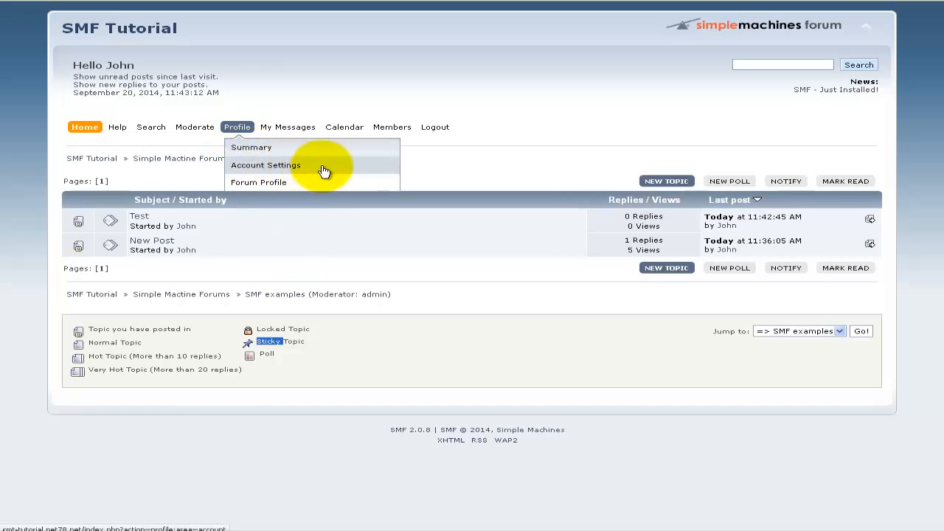
pyautogui.click(303, 184)
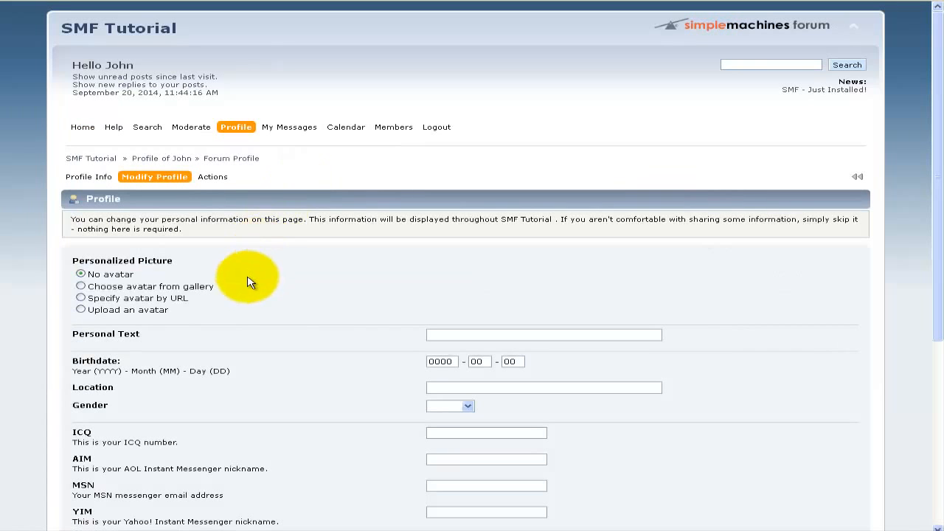
pyautogui.scroll(-1, 251, 281)
pyautogui.scroll(-1, 252, 281)
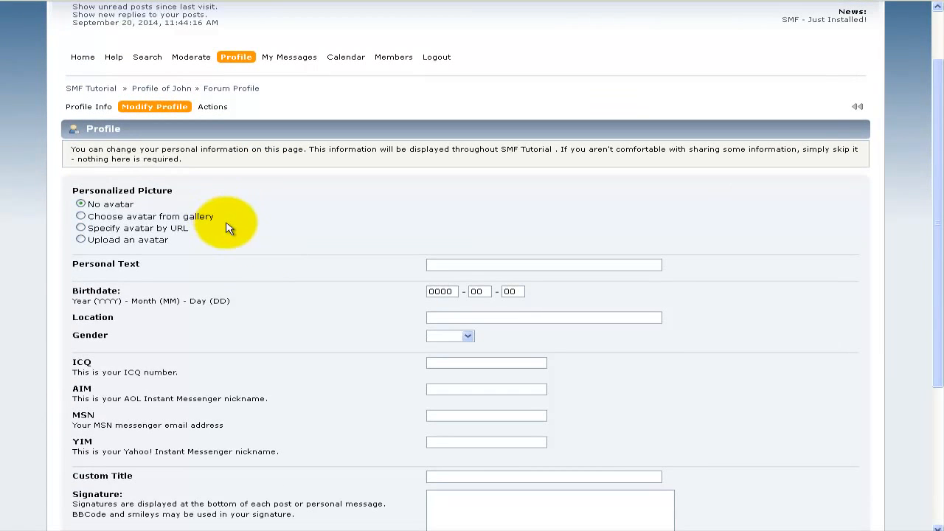
pyautogui.click(180, 217)
pyautogui.click(447, 200)
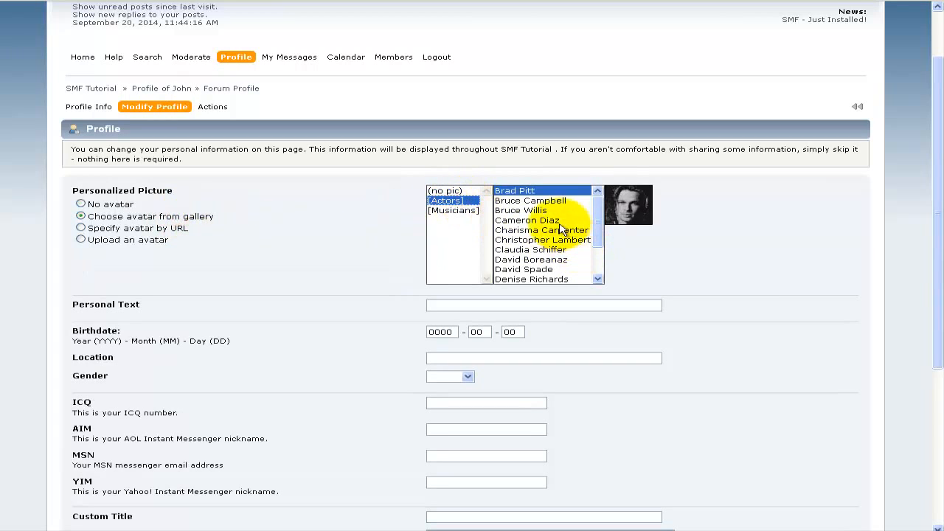
pyautogui.click(542, 262)
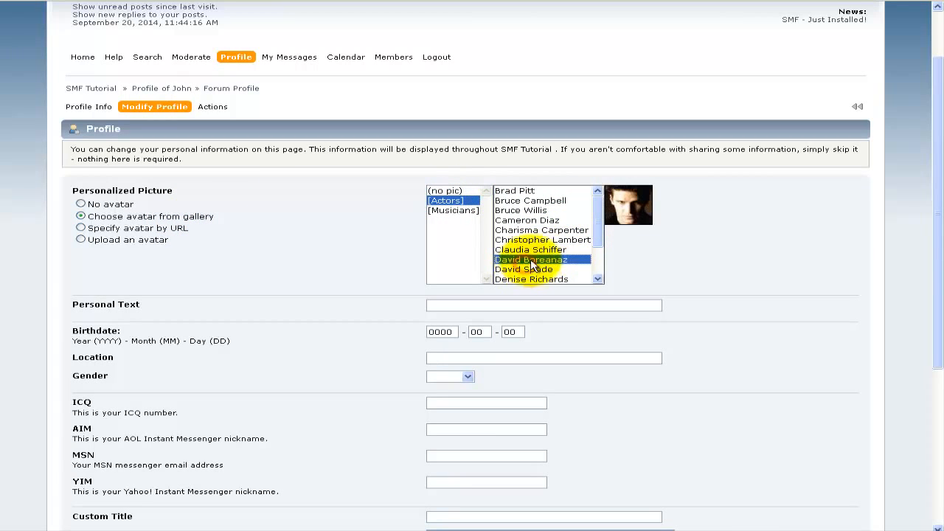
pyautogui.click(539, 210)
pyautogui.scroll(-5, 716, 276)
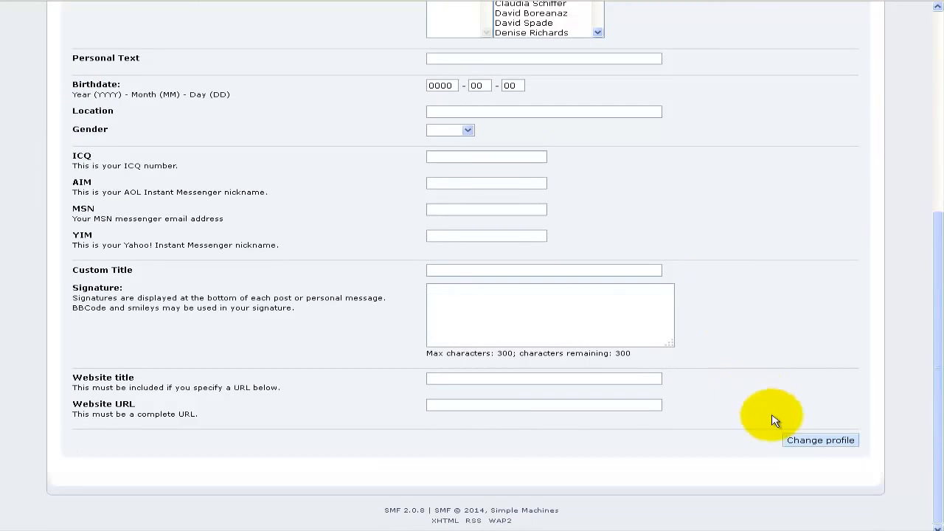
pyautogui.click(797, 436)
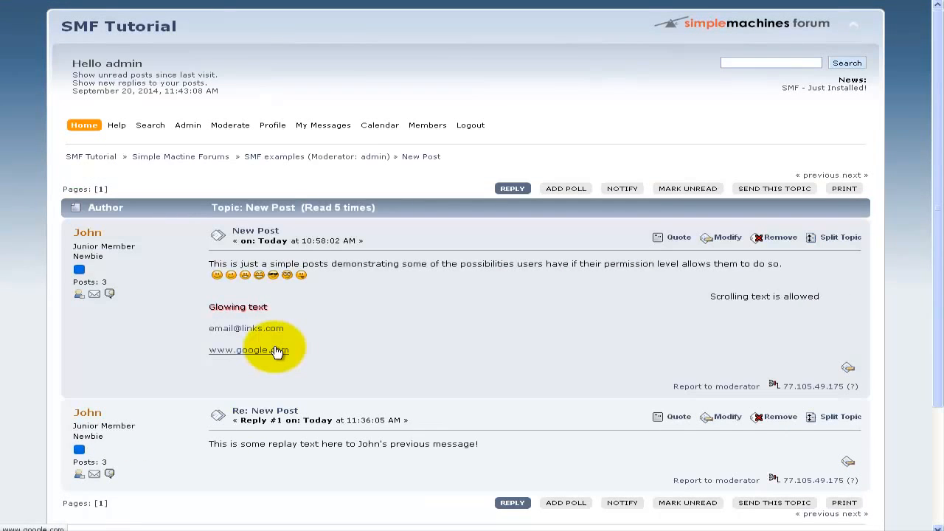
# In the admin's window, open the Test topic in the SMF examples board to check the member's avatar beside the post.
pyautogui.scroll(-2, 277, 352)
pyautogui.scroll(2, 268, 352)
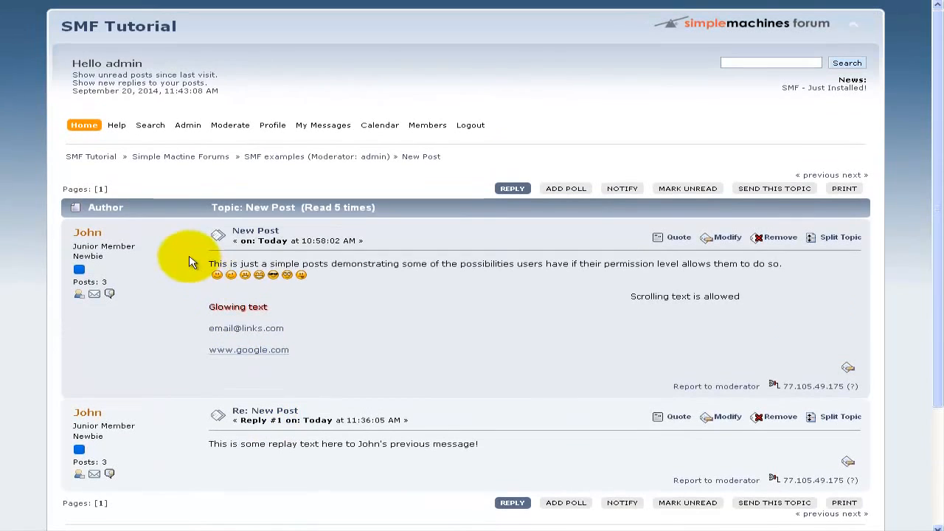
pyautogui.click(81, 125)
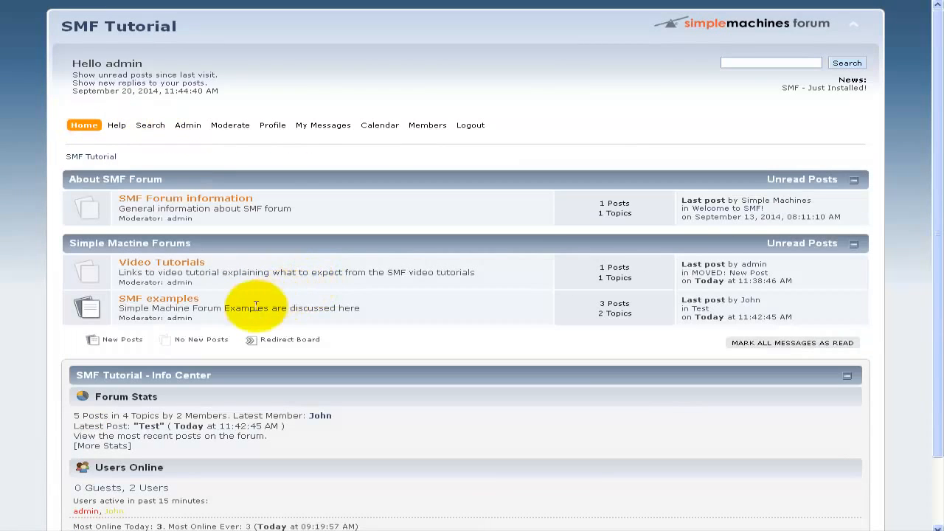
pyautogui.click(150, 303)
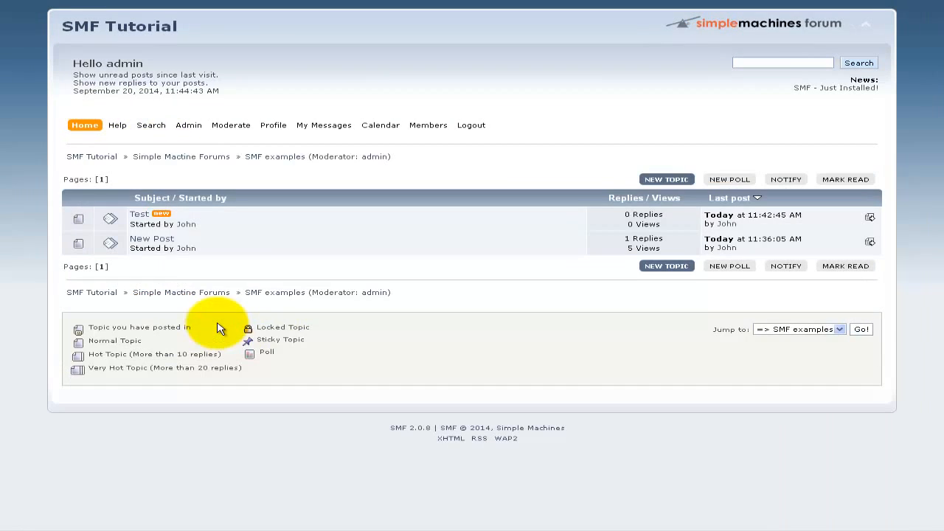
pyautogui.click(137, 215)
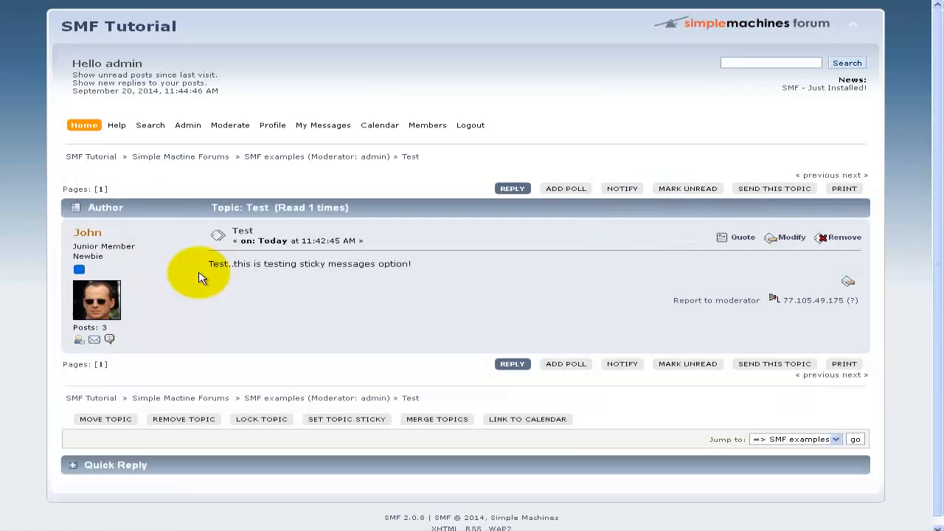